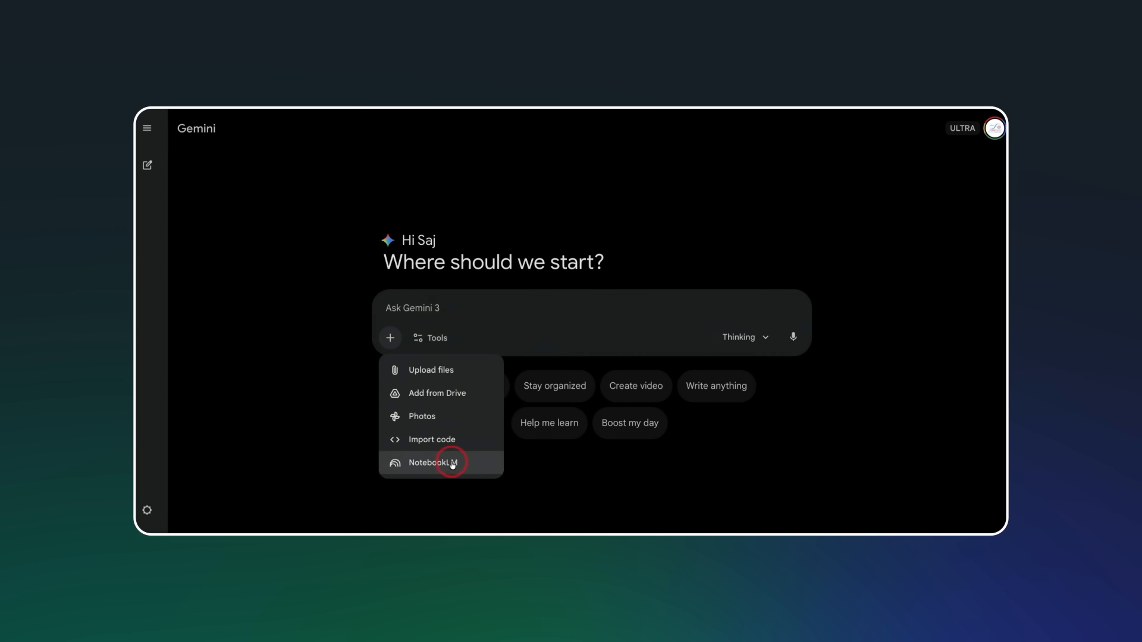
scroll(594, 292, down, 2)
scroll(598, 296, down, 2)
scroll(598, 297, up, 5)
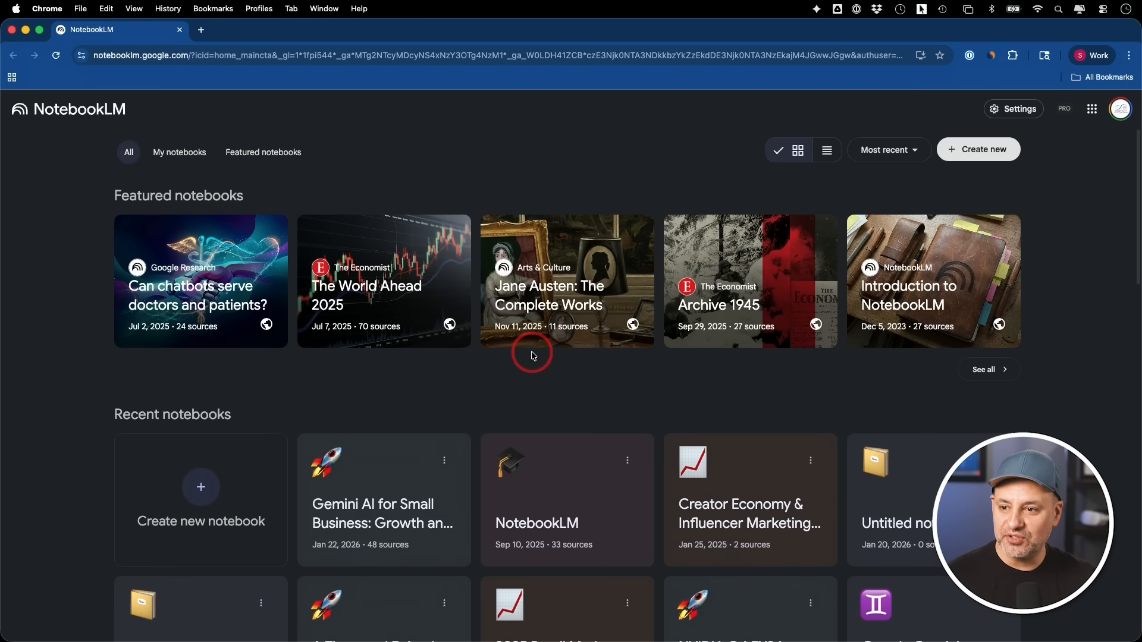
Browse the notebooks on the home page and open the featured notebook "Can chatbots serve doctors and patients?"
scroll(531, 355, down, 1)
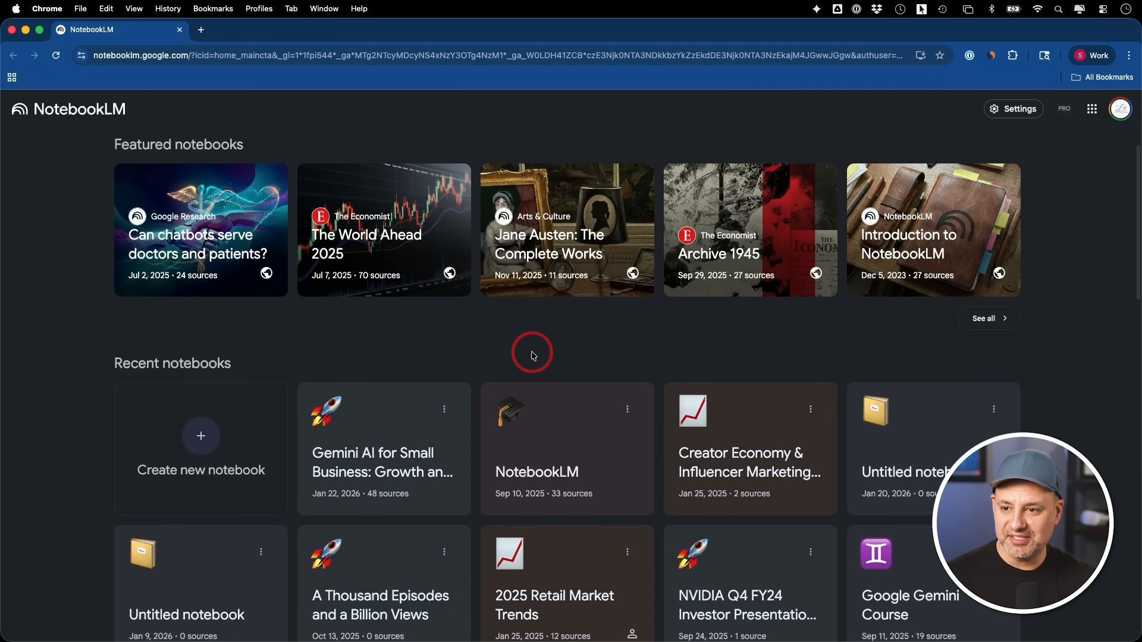
scroll(532, 356, up, 1)
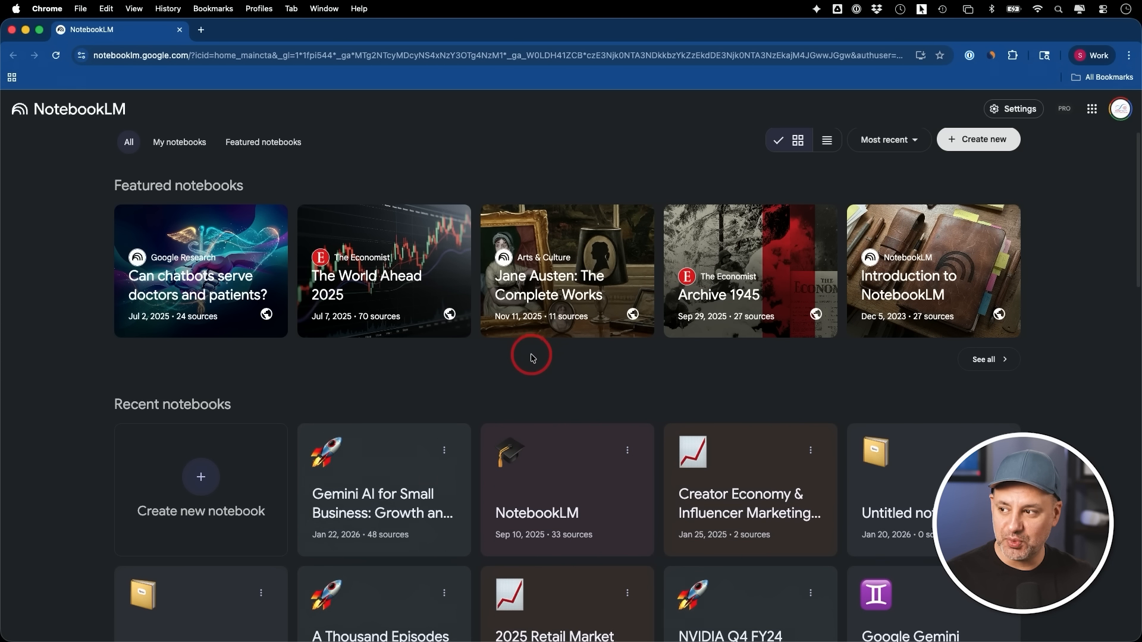
scroll(533, 356, up, 1)
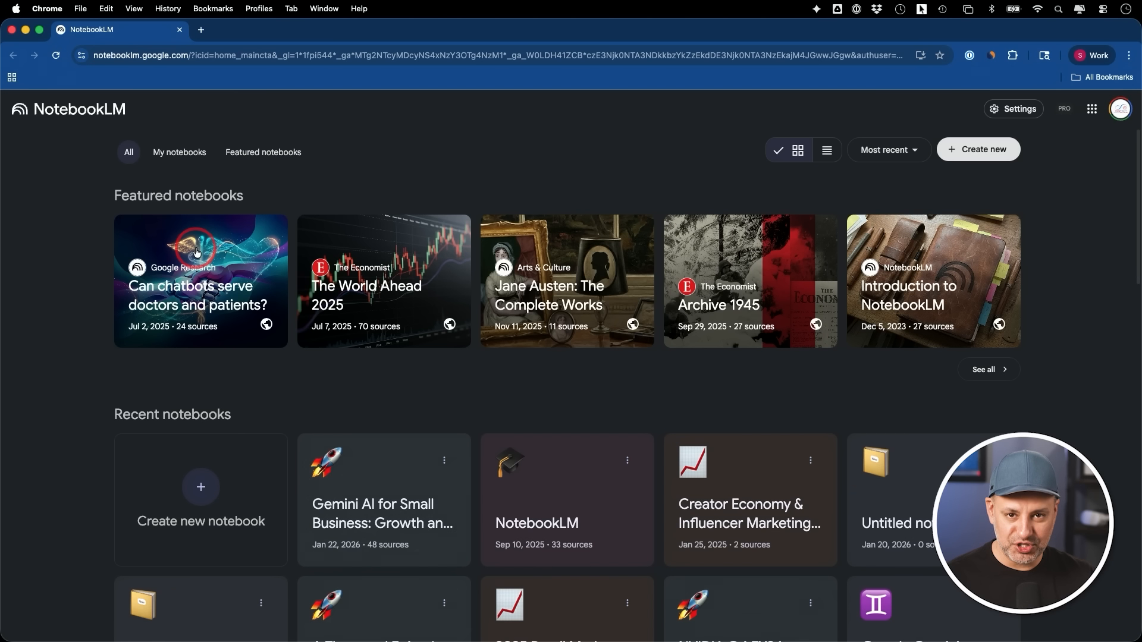
scroll(691, 166, down, 1)
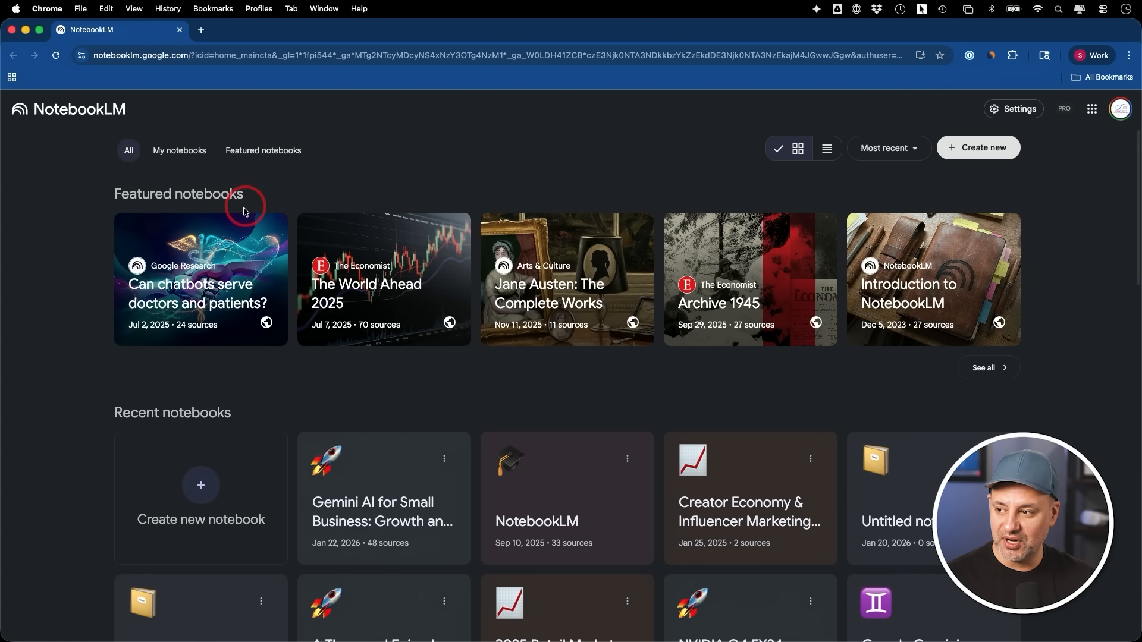
click(208, 261)
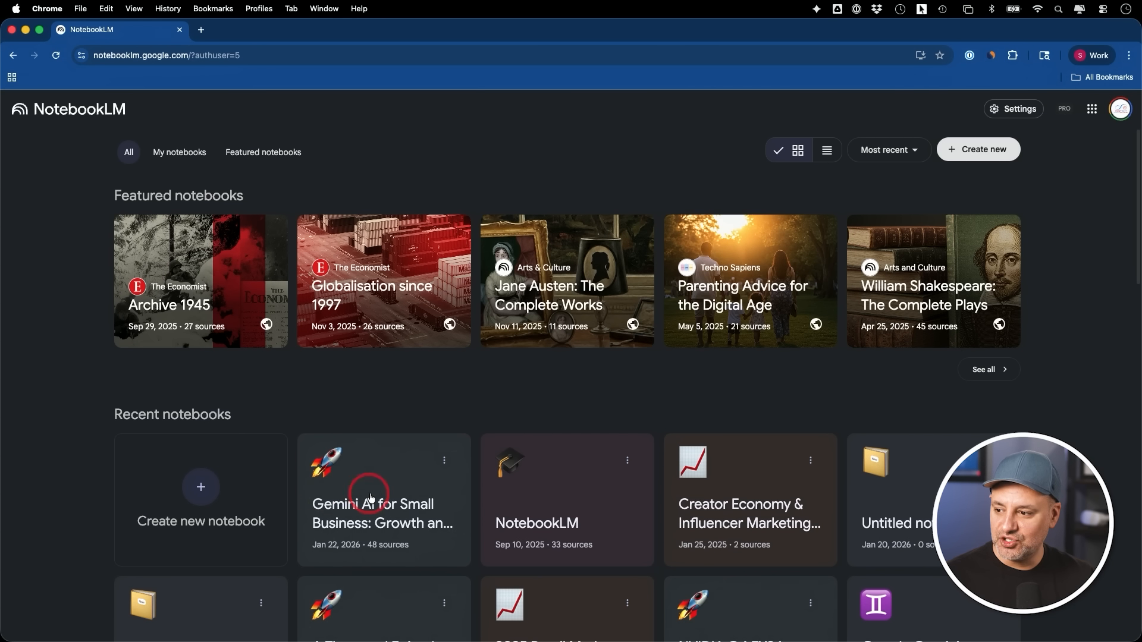
Open the Gemini AI for Small Business notebook and run a Fast Research web search for "notebookLM use cases"
click(373, 499)
click(120, 250)
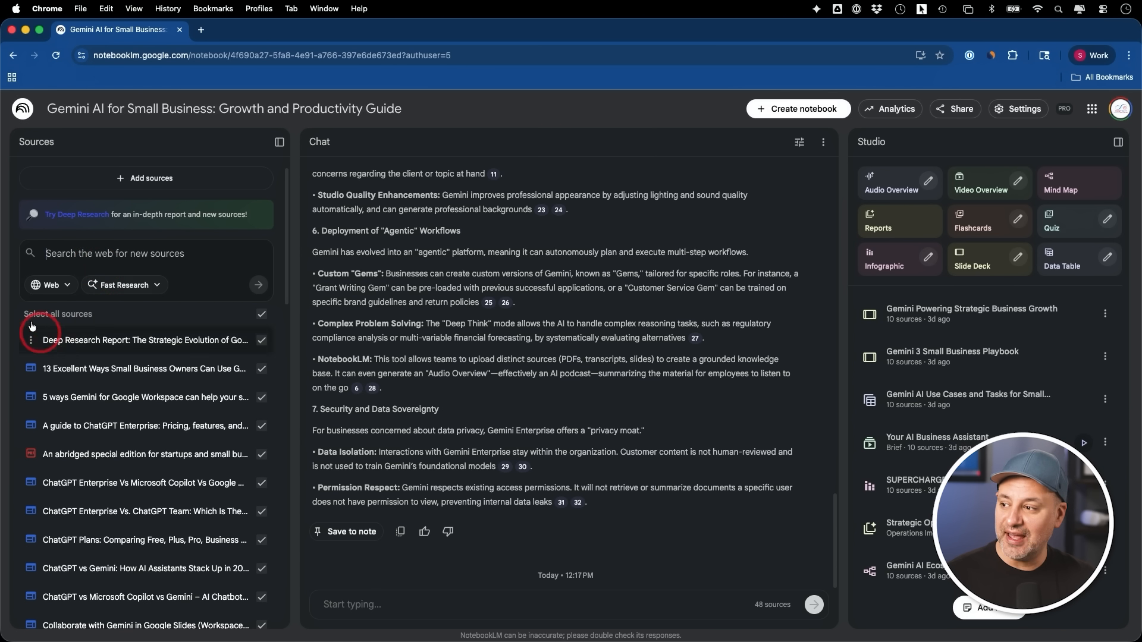
click(110, 251)
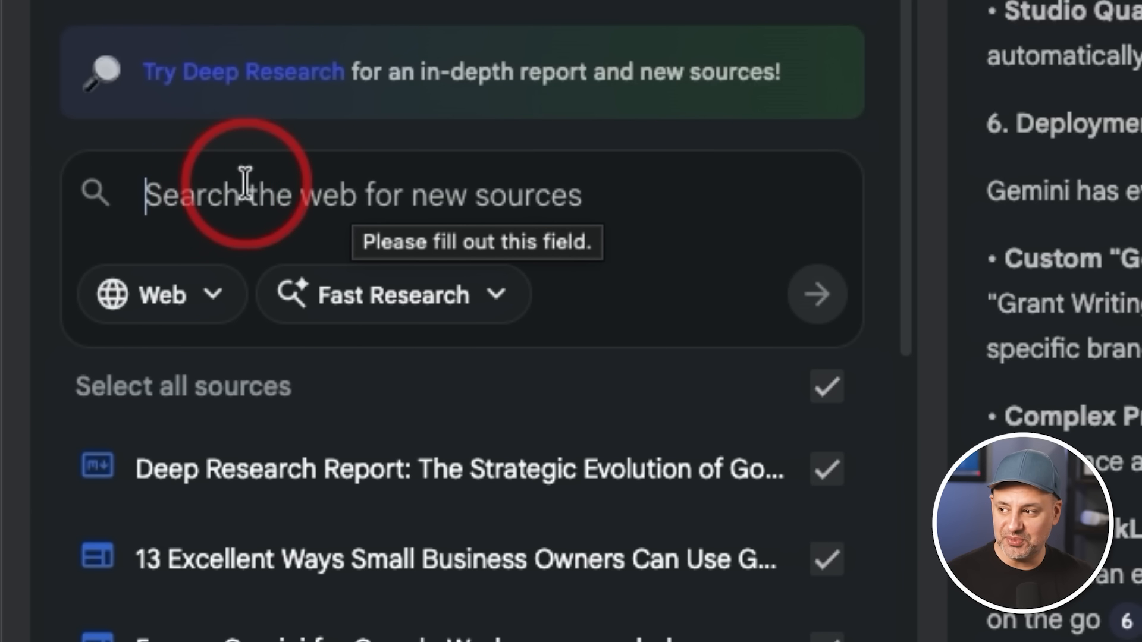
click(416, 300)
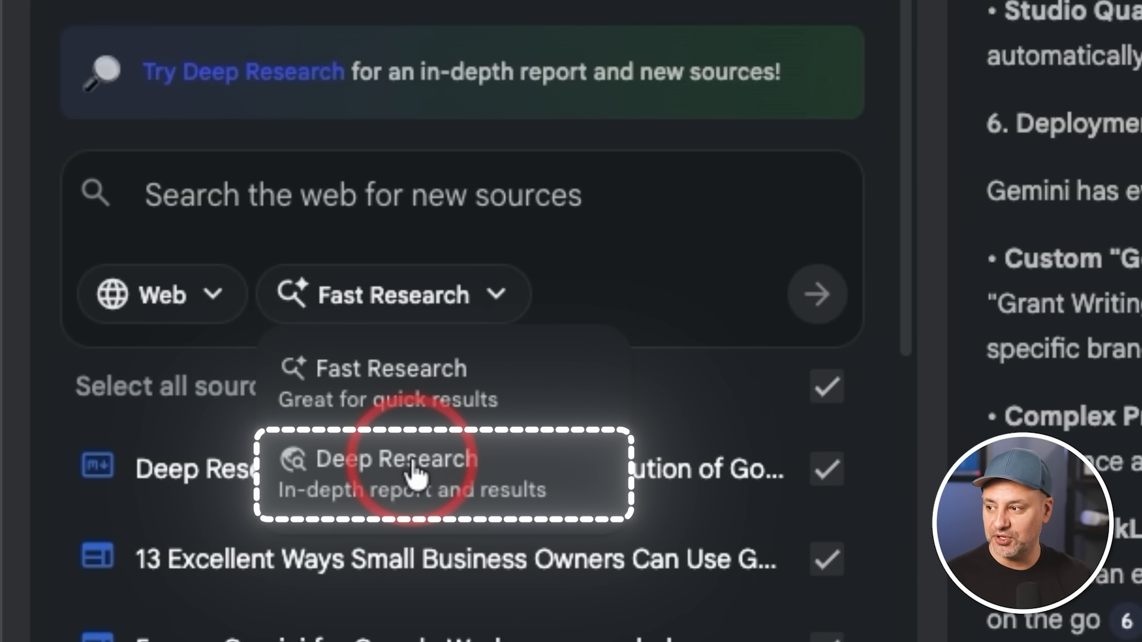
click(196, 297)
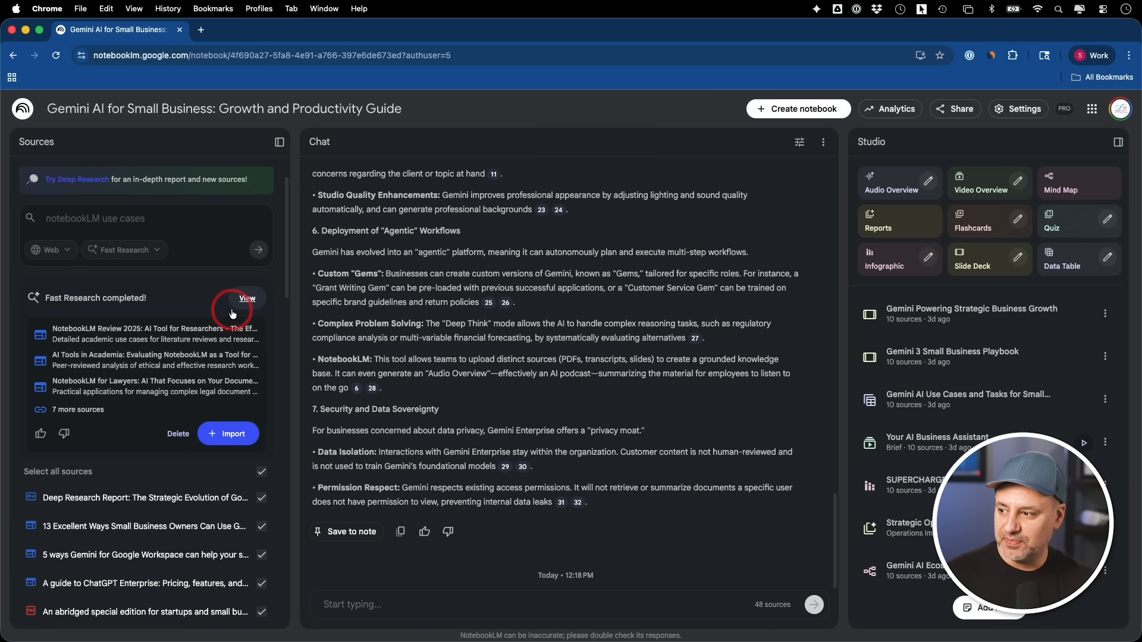
In the full list of research results, deselect the BRK2-013, Summarize Video Meeting Transcripts and NotebookLM for Medicine sources, and import the rest
click(77, 409)
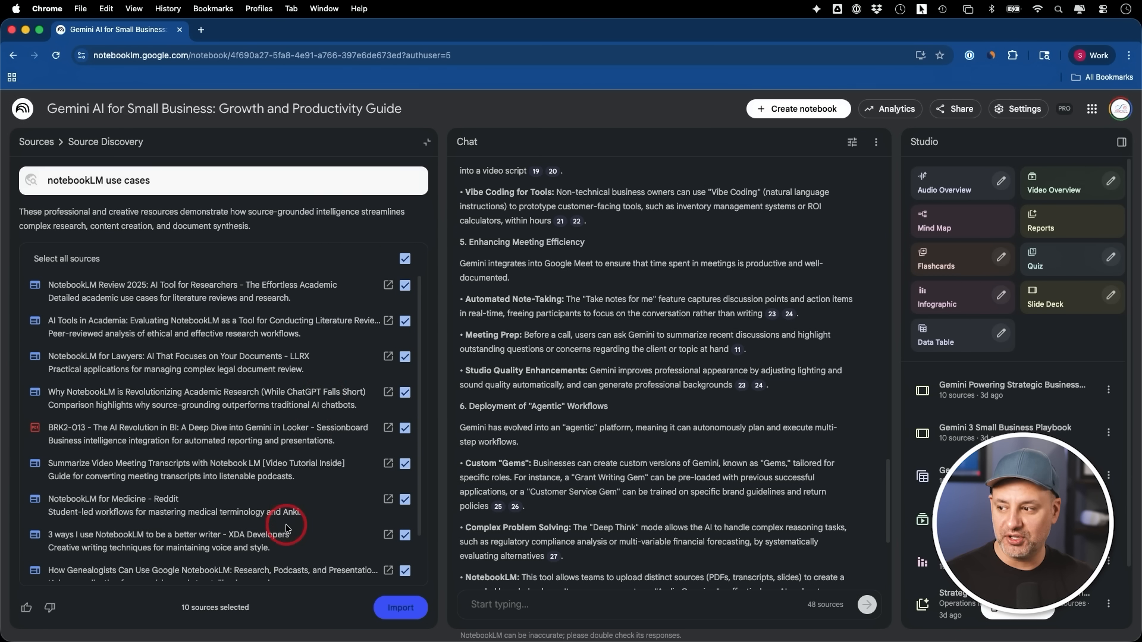
scroll(334, 441, down, 1)
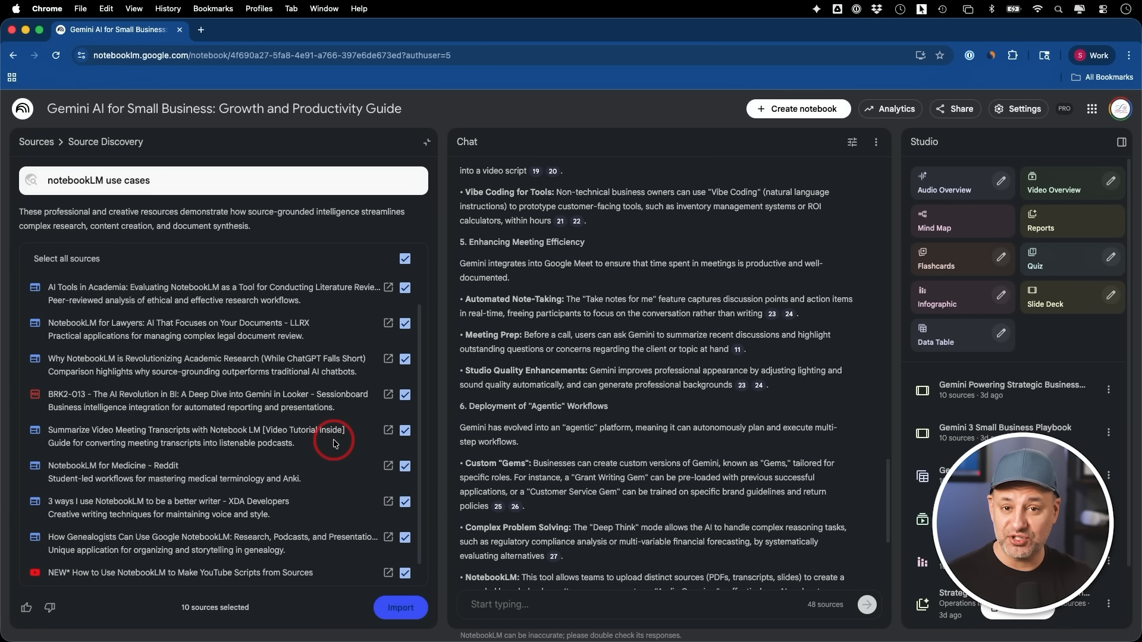
scroll(332, 439, up, 2)
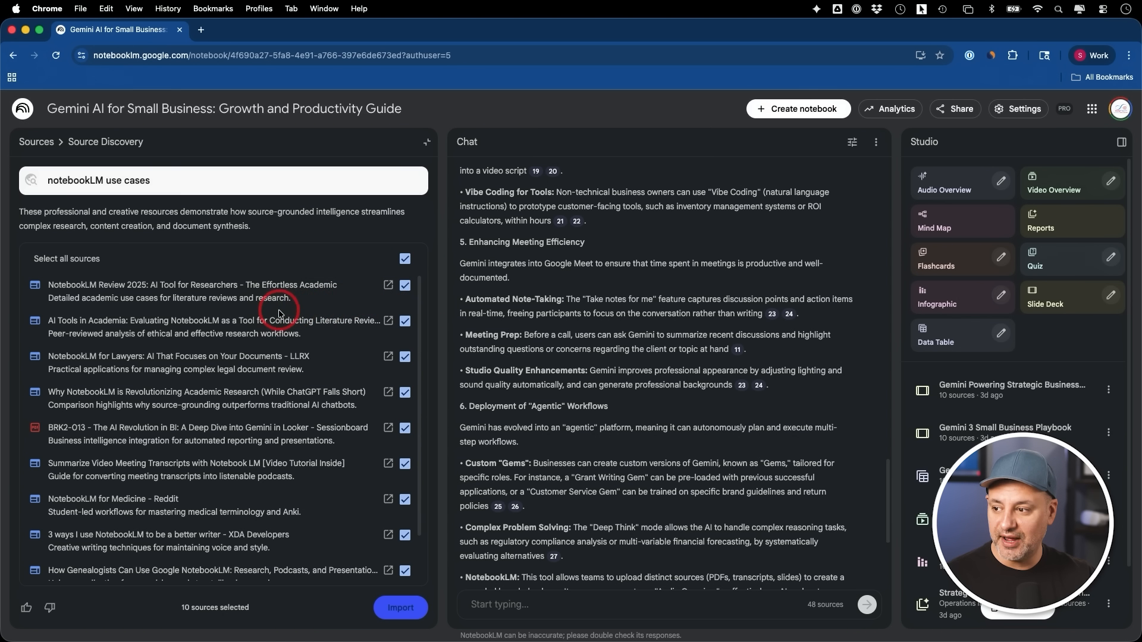
scroll(286, 415, down, 1)
click(405, 407)
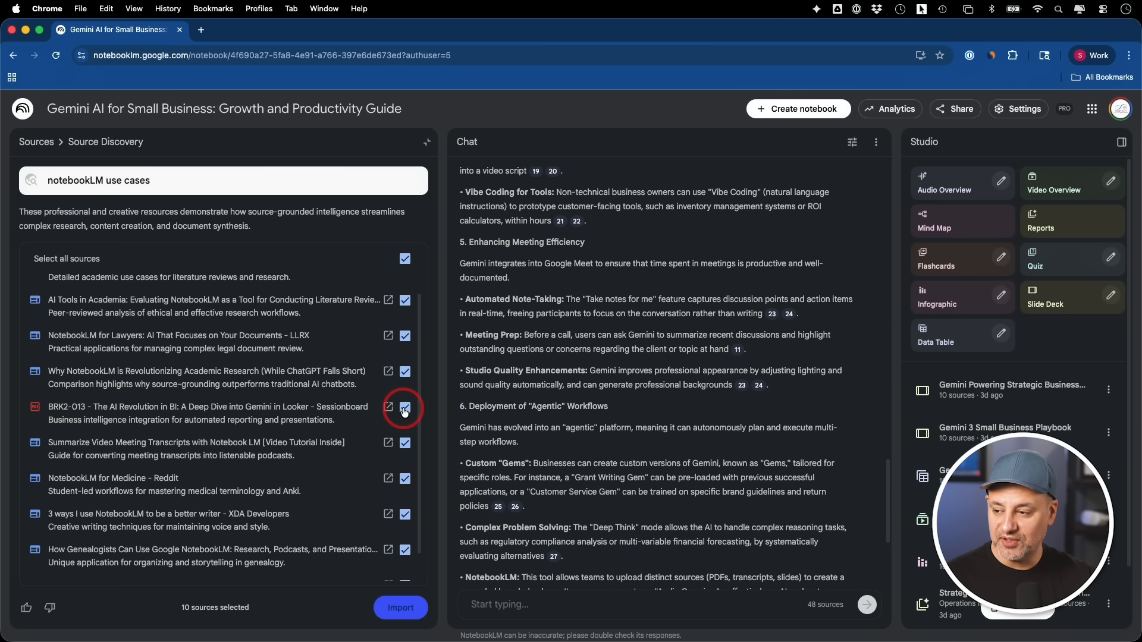
click(405, 443)
click(405, 480)
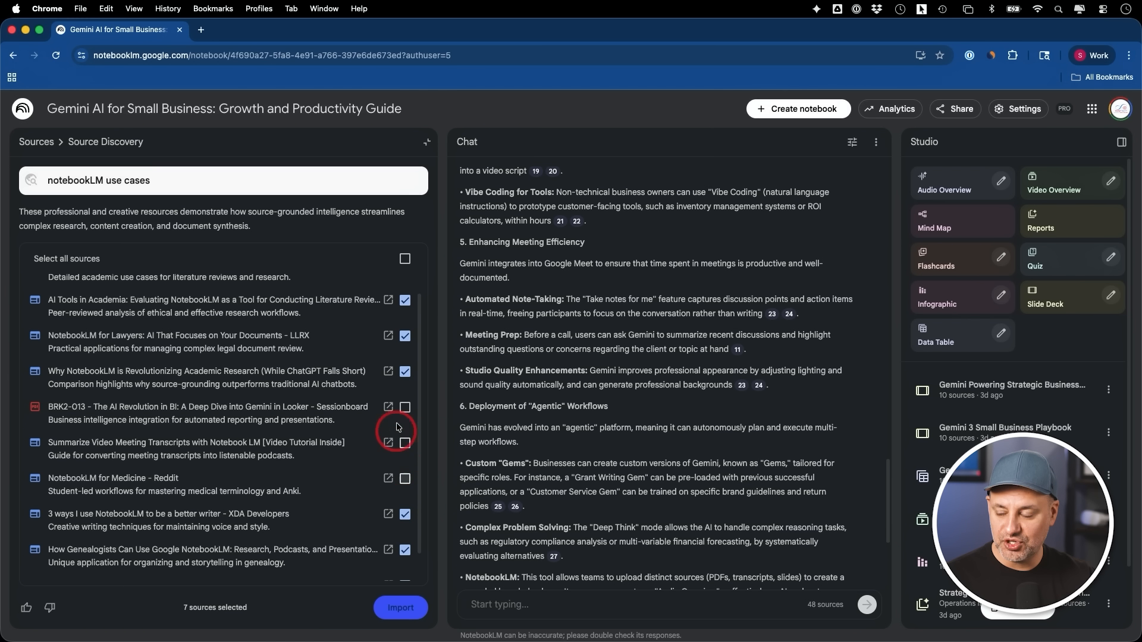
scroll(399, 410, up, 1)
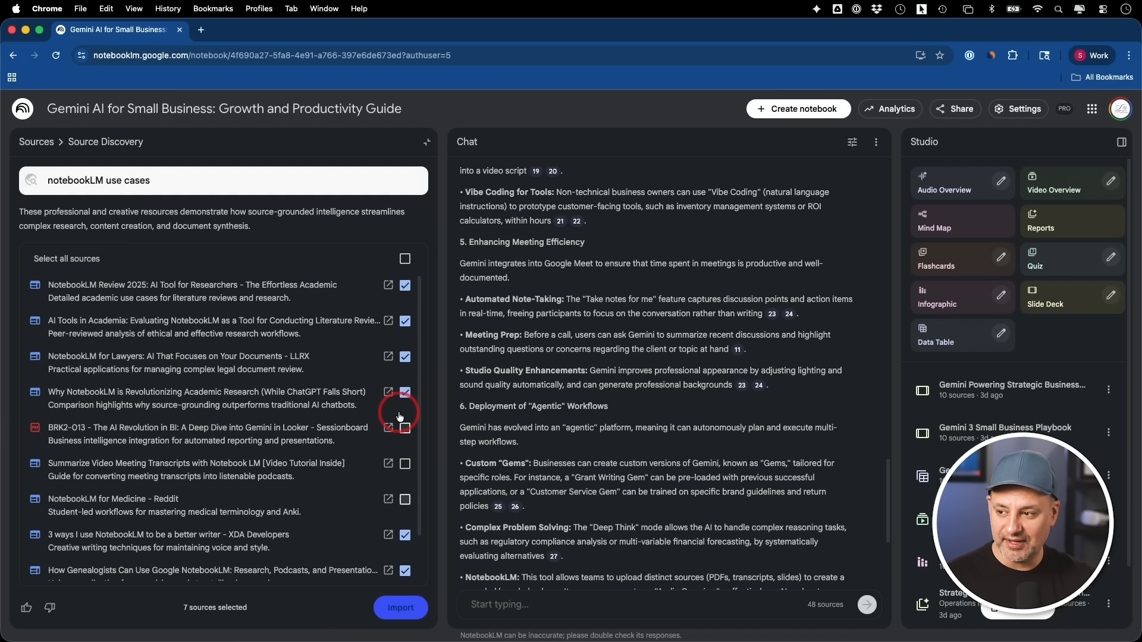
click(392, 608)
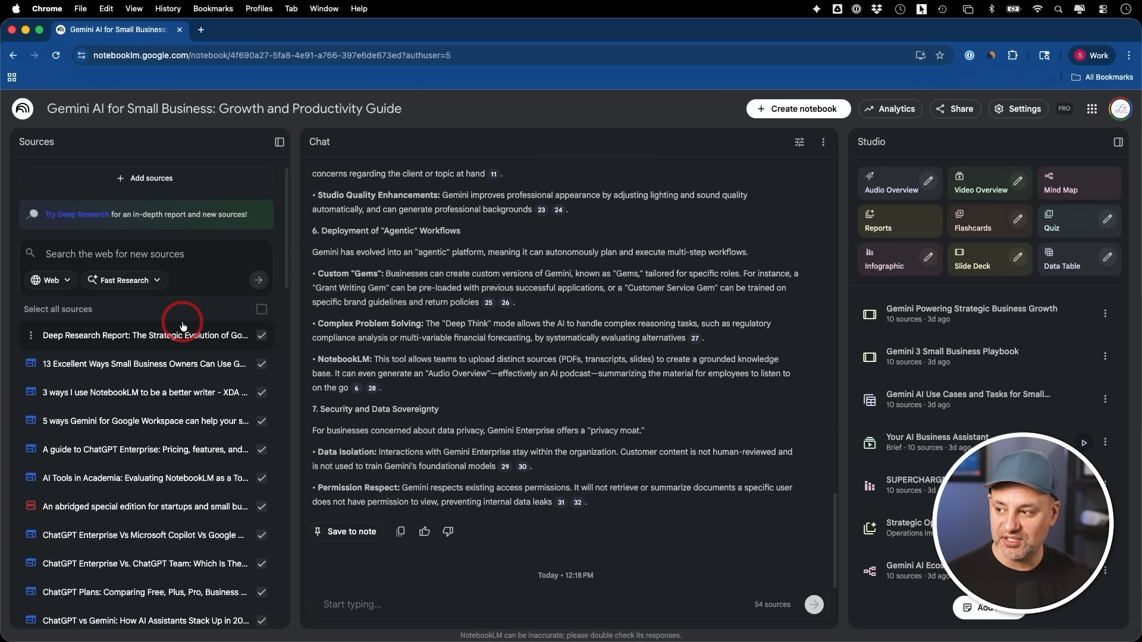
Open the Video Overview customization, browse the visual styles and select Whiteboard
click(199, 178)
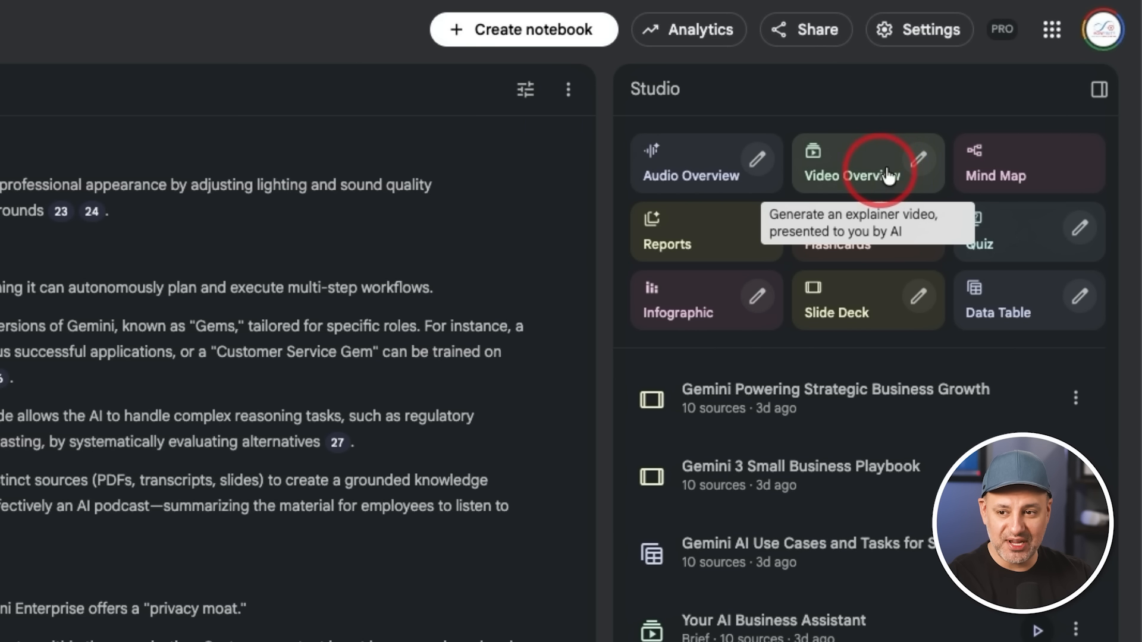
click(919, 162)
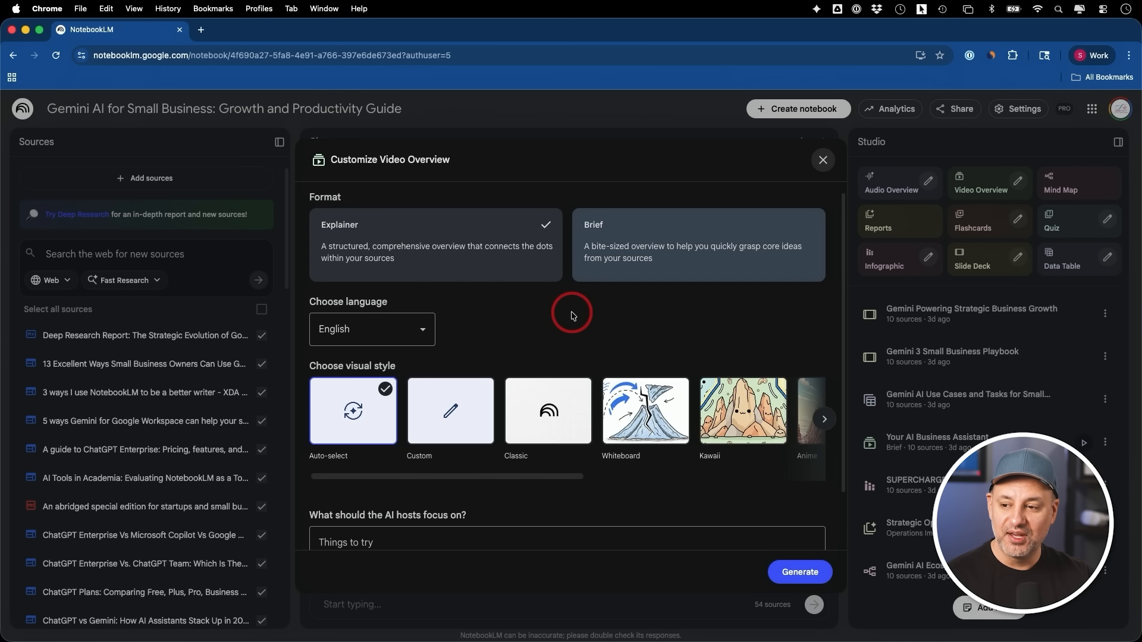
scroll(572, 315, down, 2)
scroll(569, 315, up, 2)
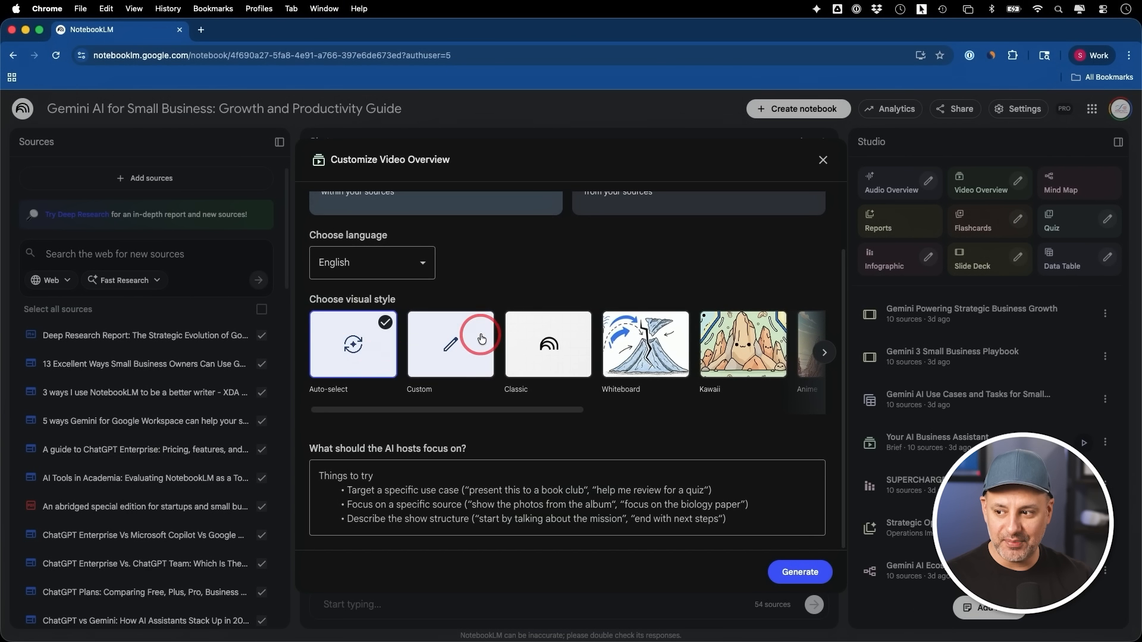
scroll(430, 215, right, 3)
scroll(481, 337, right, 5)
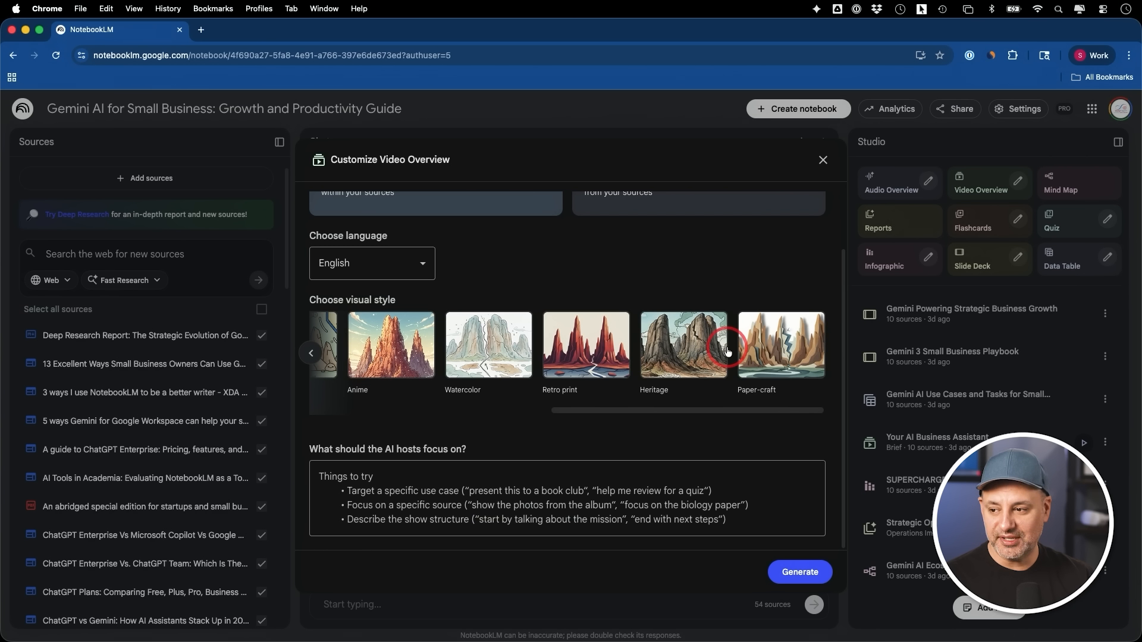
click(771, 345)
scroll(706, 352, left, 8)
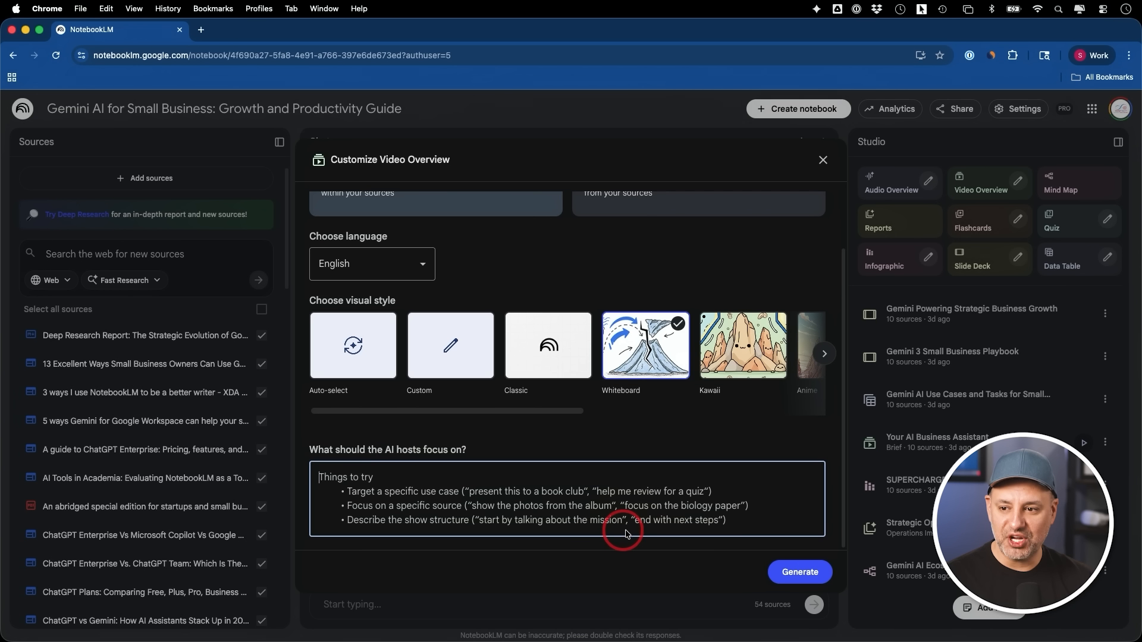
Play the "Your AI Business Assistant" video overview, pause it and return to the Studio overview
click(1026, 336)
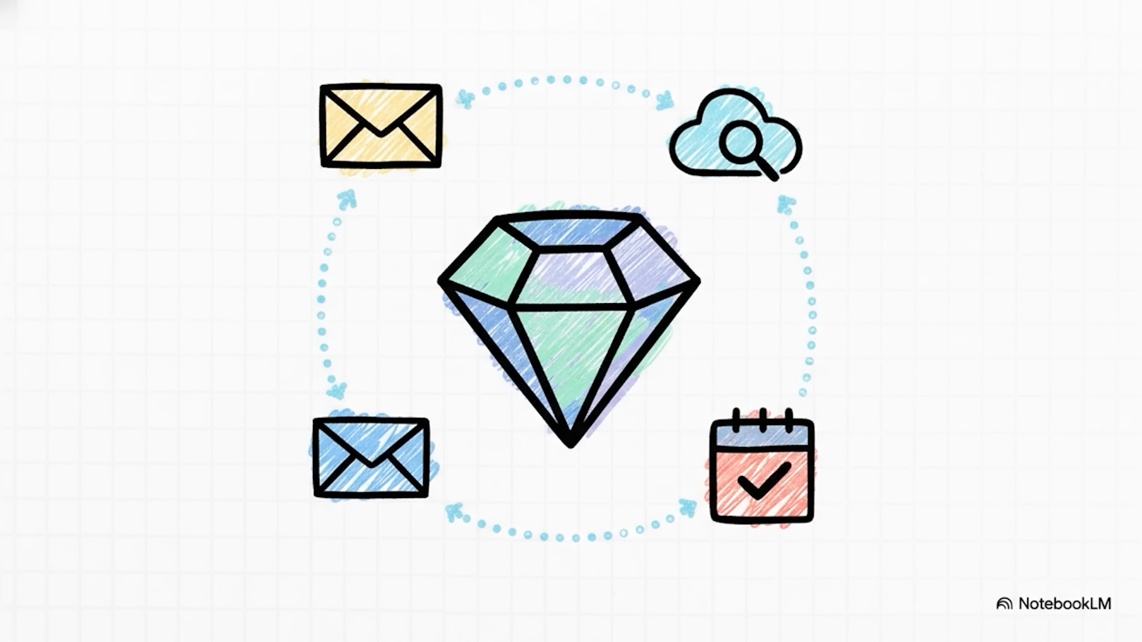
click(867, 395)
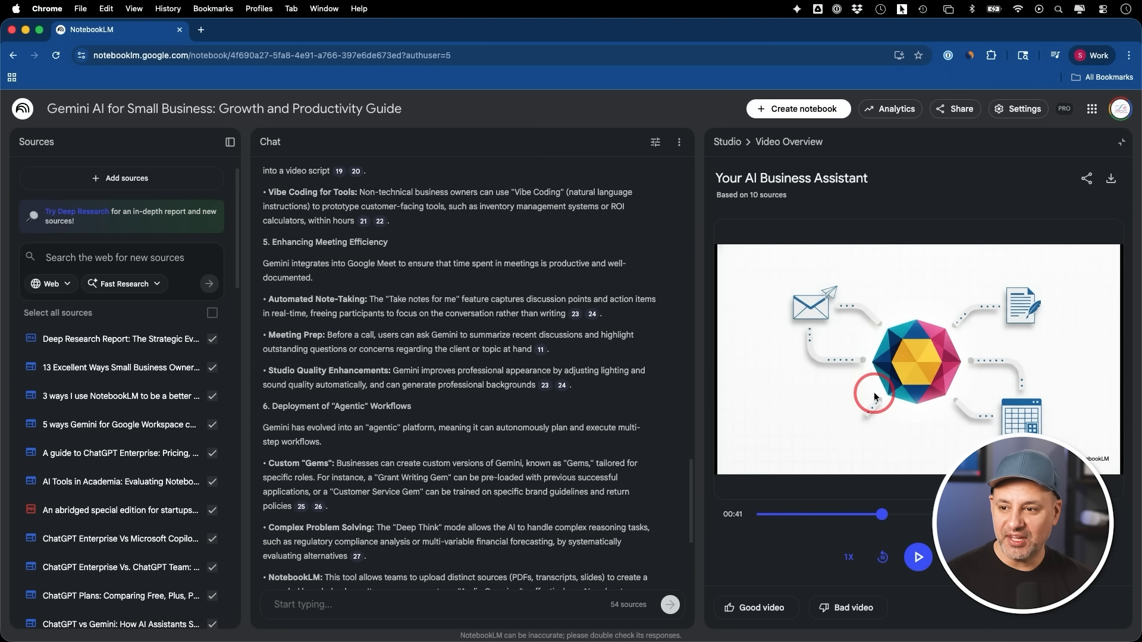
click(761, 137)
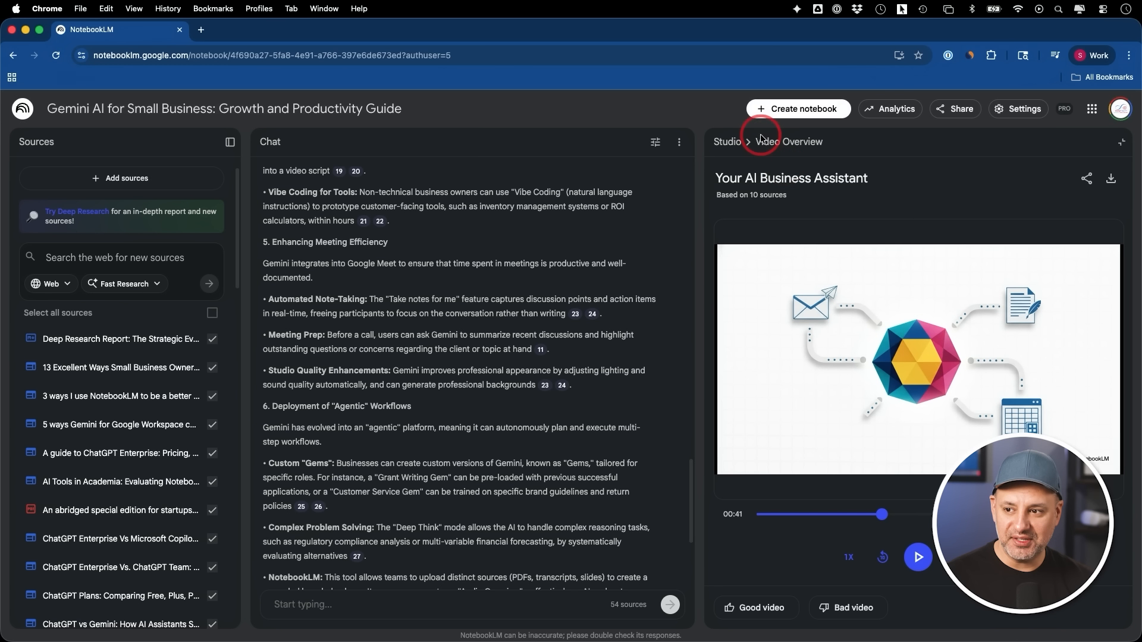
click(730, 143)
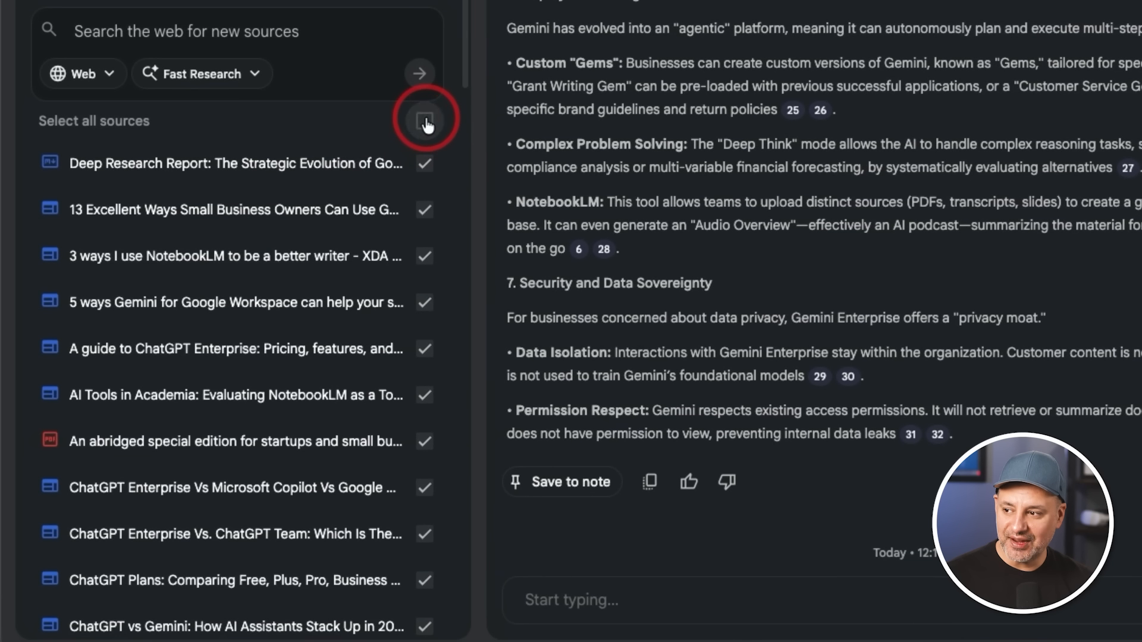
Deselect all the notebook's sources and select only the "13 Excellent Ways Small Business Owners" source
click(262, 311)
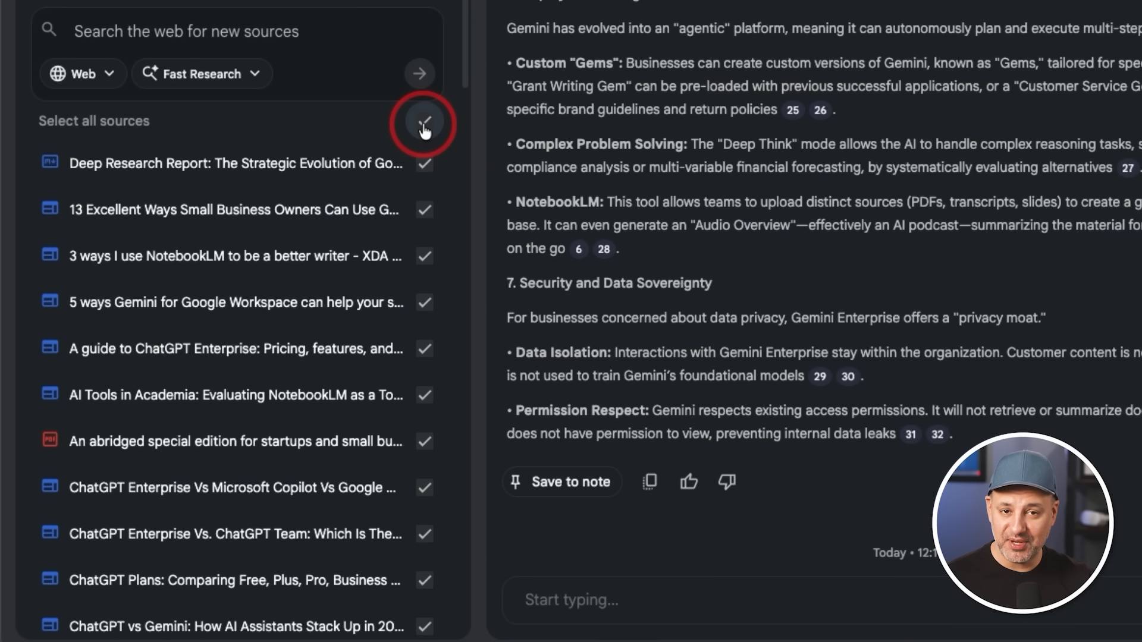
click(424, 128)
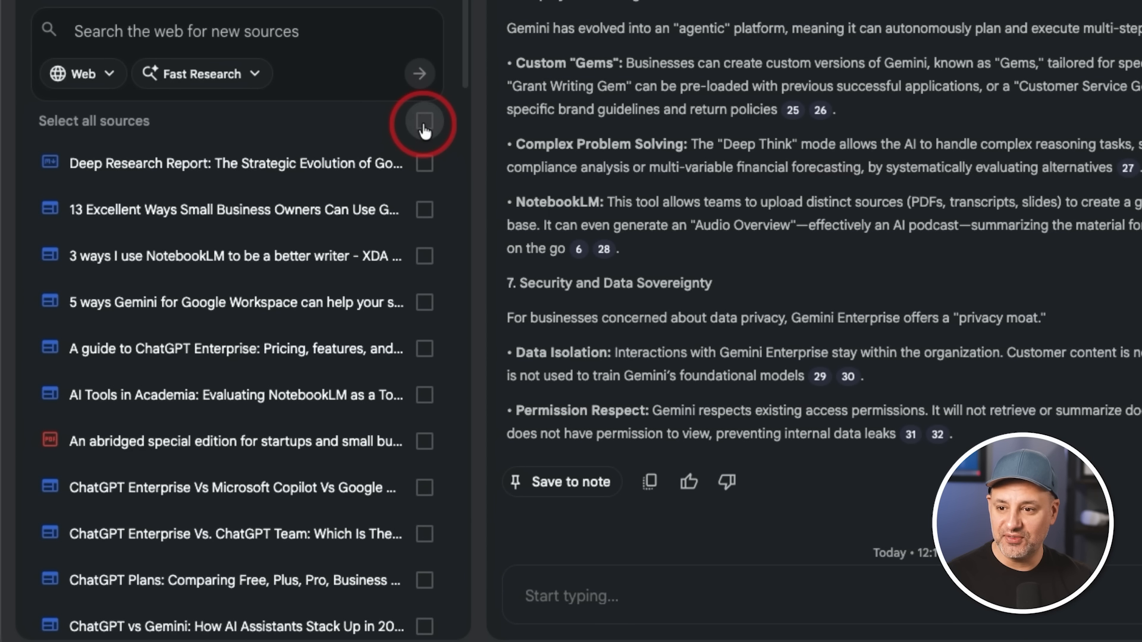
click(424, 125)
click(424, 124)
click(423, 212)
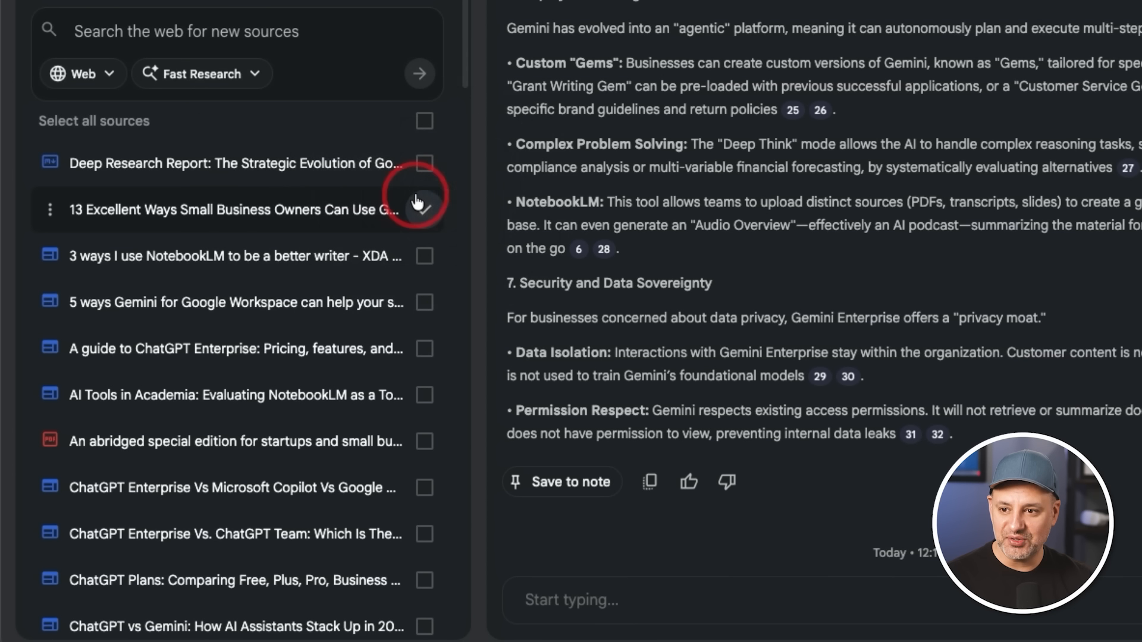
Open the report creation formats and examine the editable prompts of Briefing Doc and Blog Post, highlighting the Blog Post prompt text
click(886, 134)
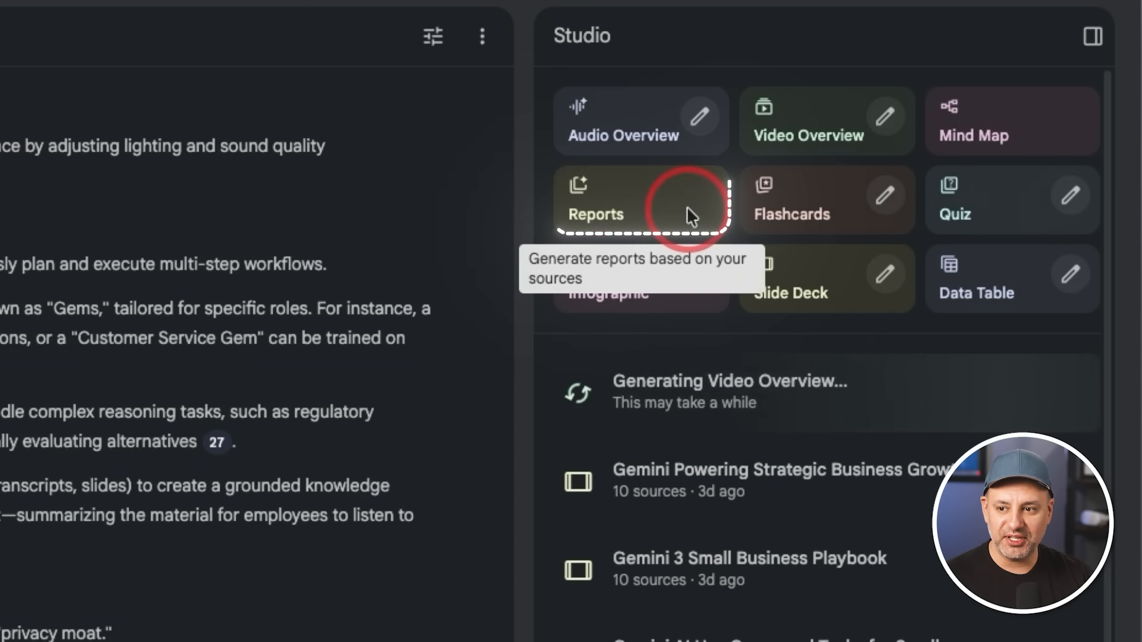
click(687, 208)
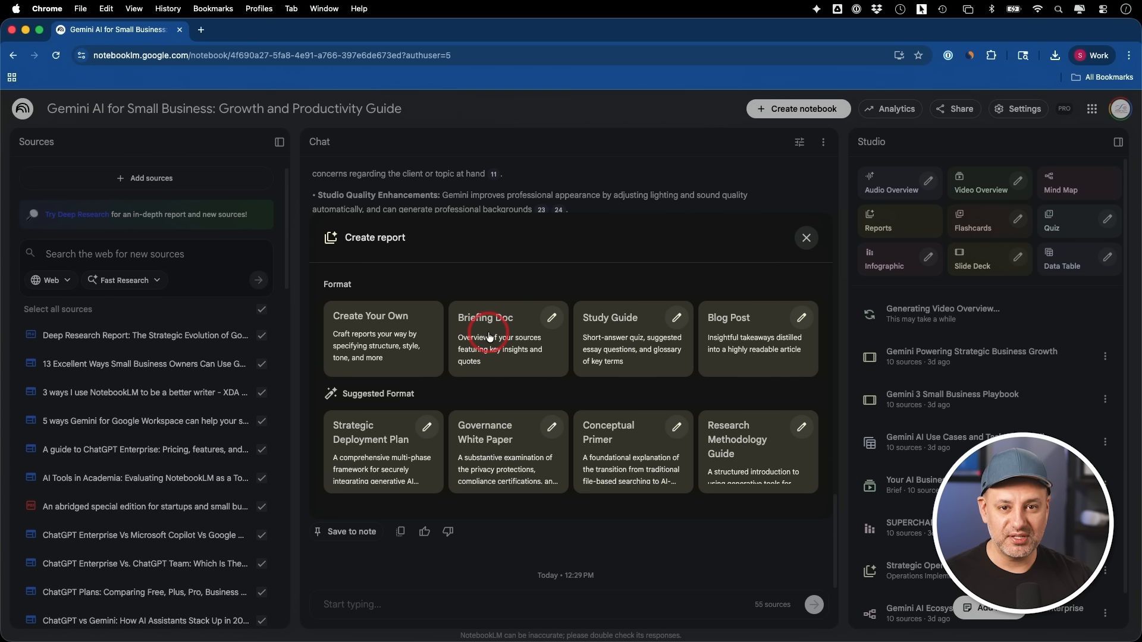
click(552, 317)
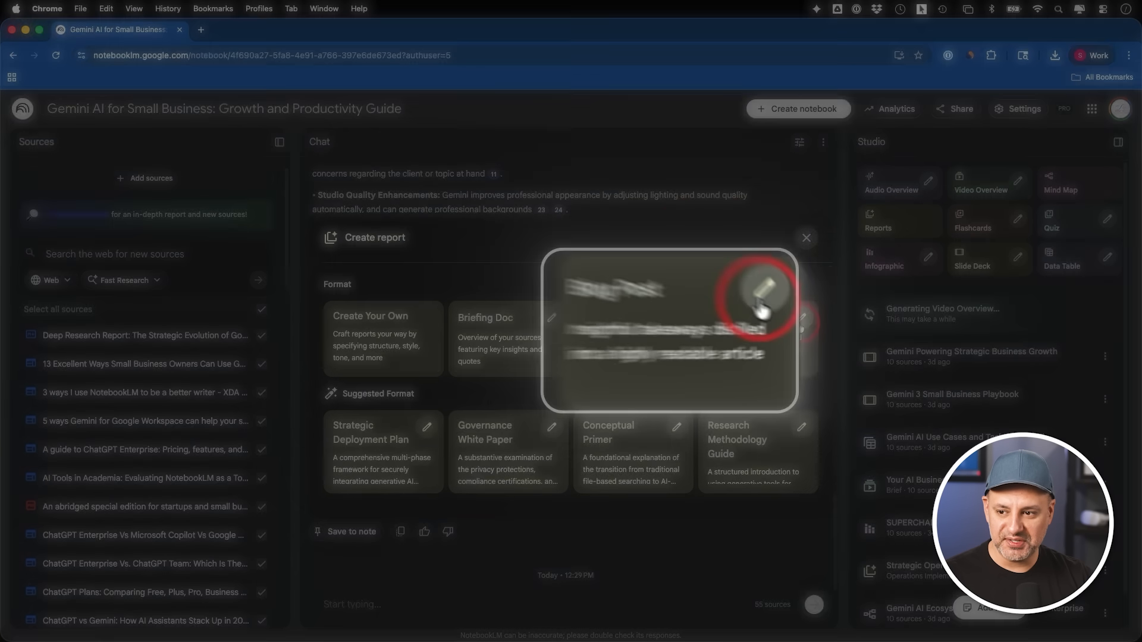
click(798, 324)
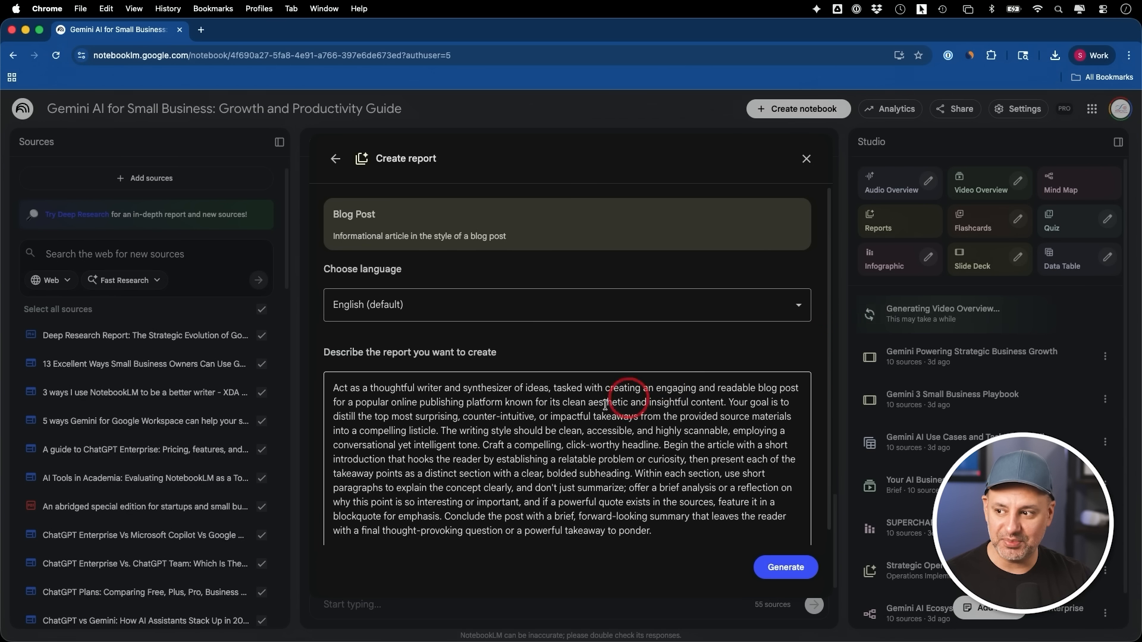
scroll(434, 412, down, 1)
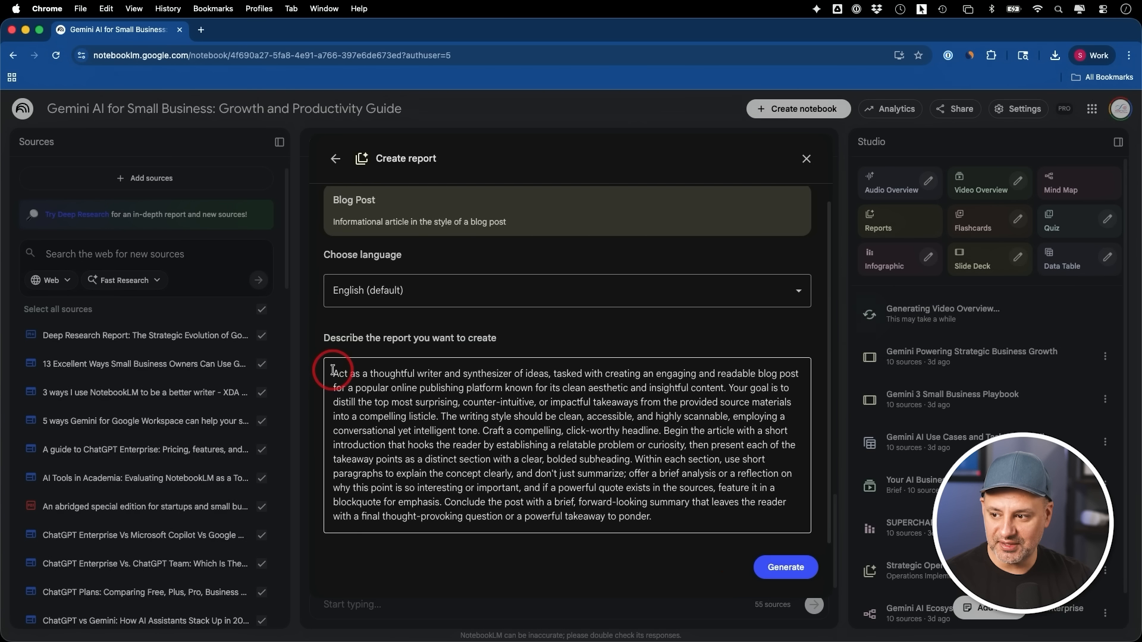
drag(332, 373, 725, 552)
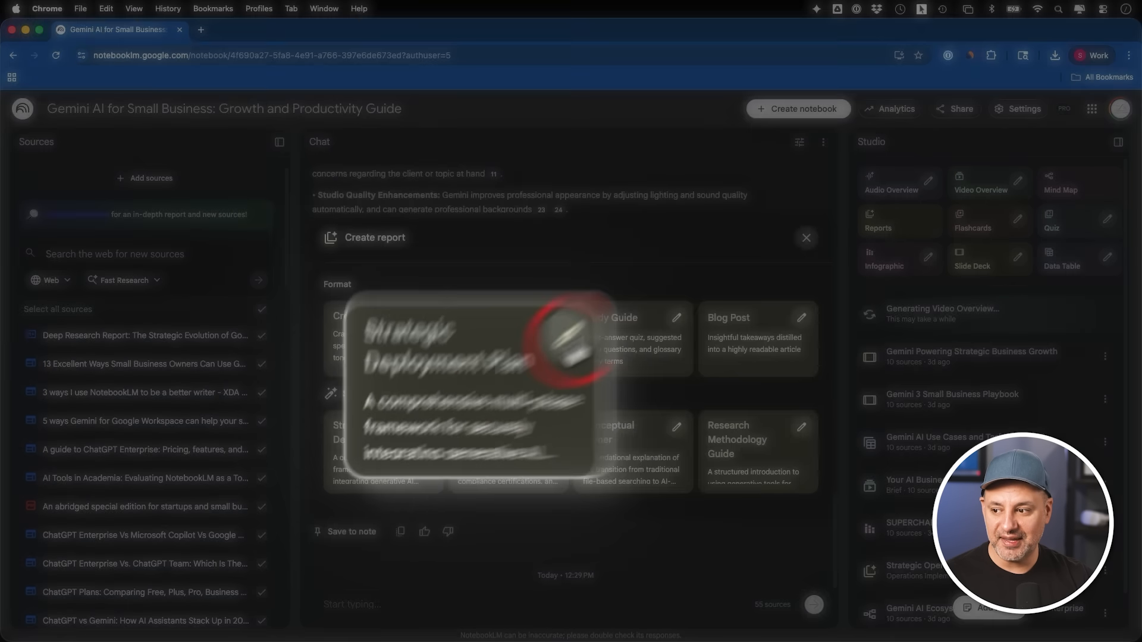
Examine the suggested Strategic Deployment Plan's editable prompt, close it, and generate a report in the suggested Research Methodology Guide format
click(542, 321)
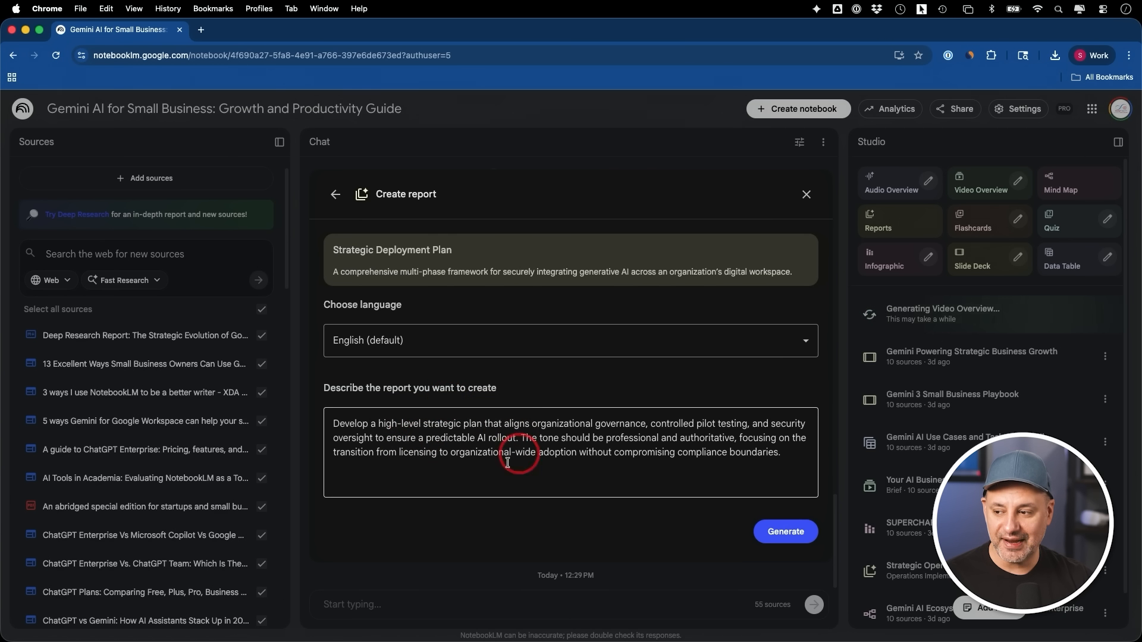
click(808, 194)
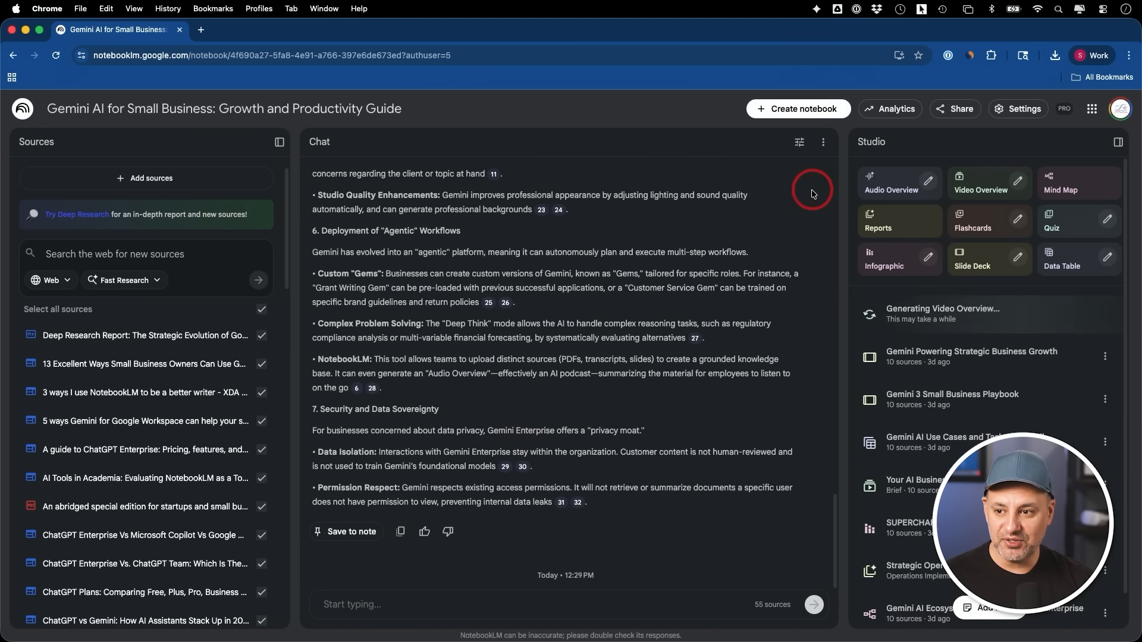
click(879, 225)
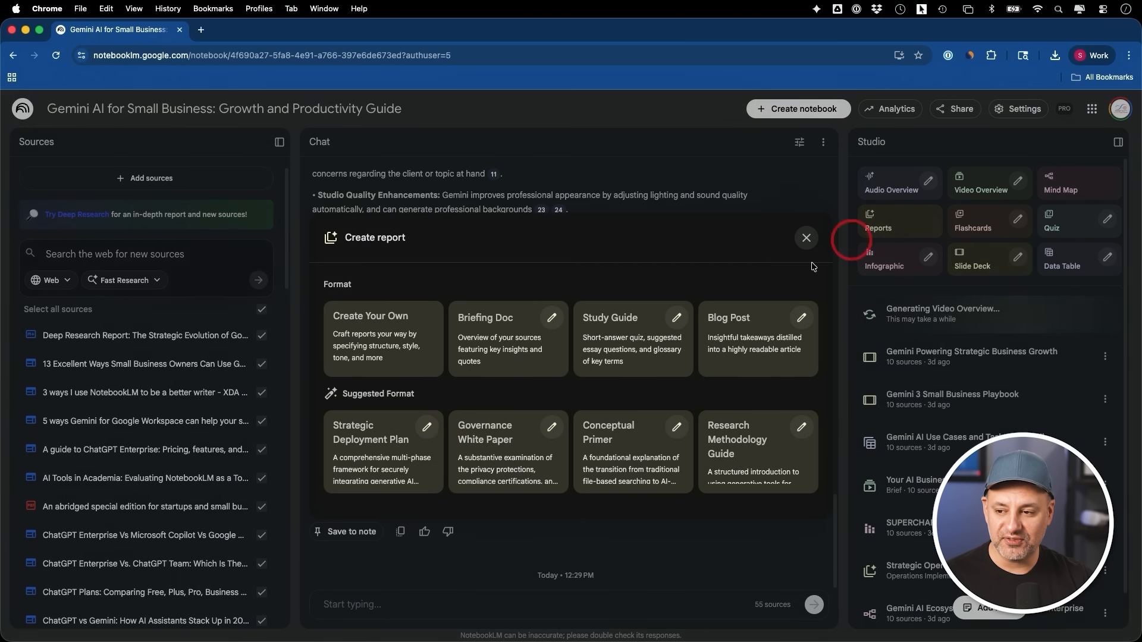
click(619, 461)
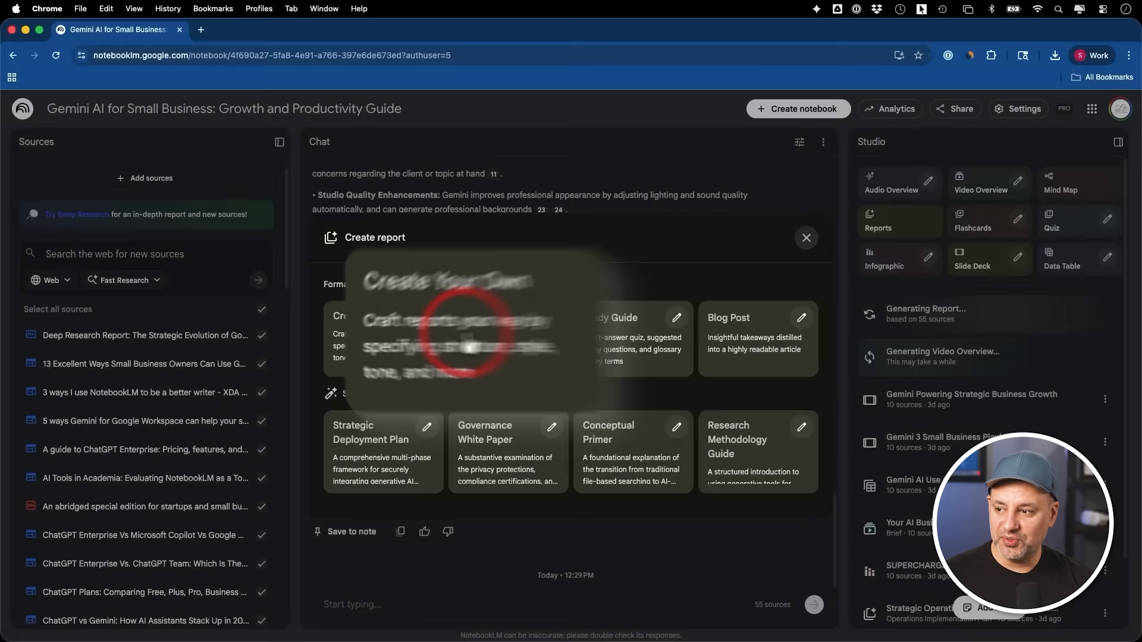
Open the Create Your Own report form and capture a screenshot of its language and description fields
click(428, 291)
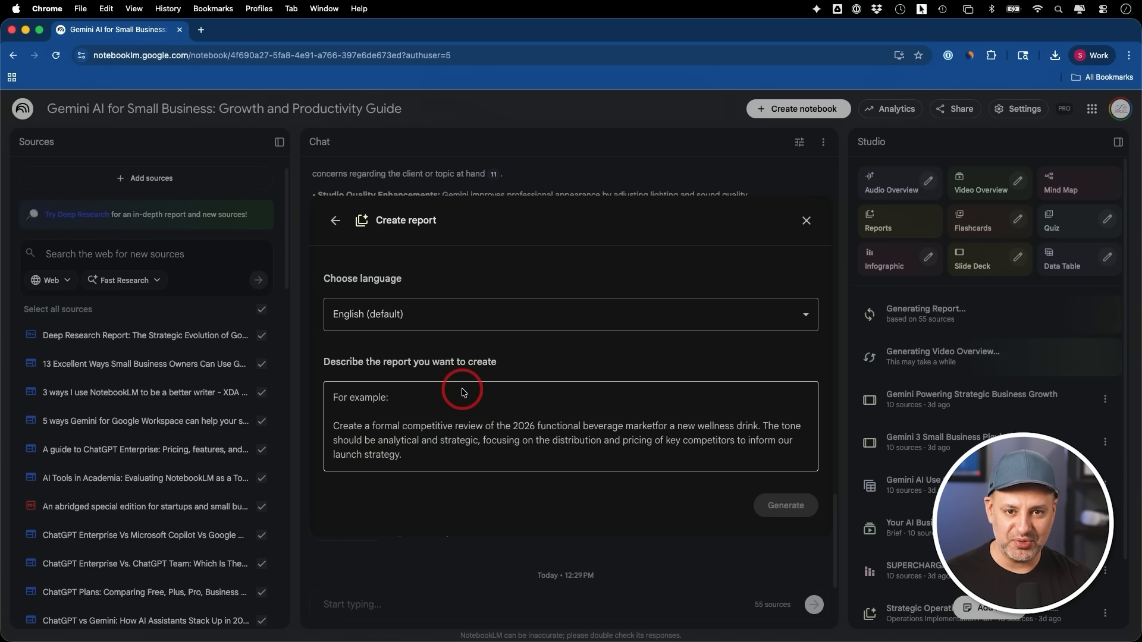
click(413, 402)
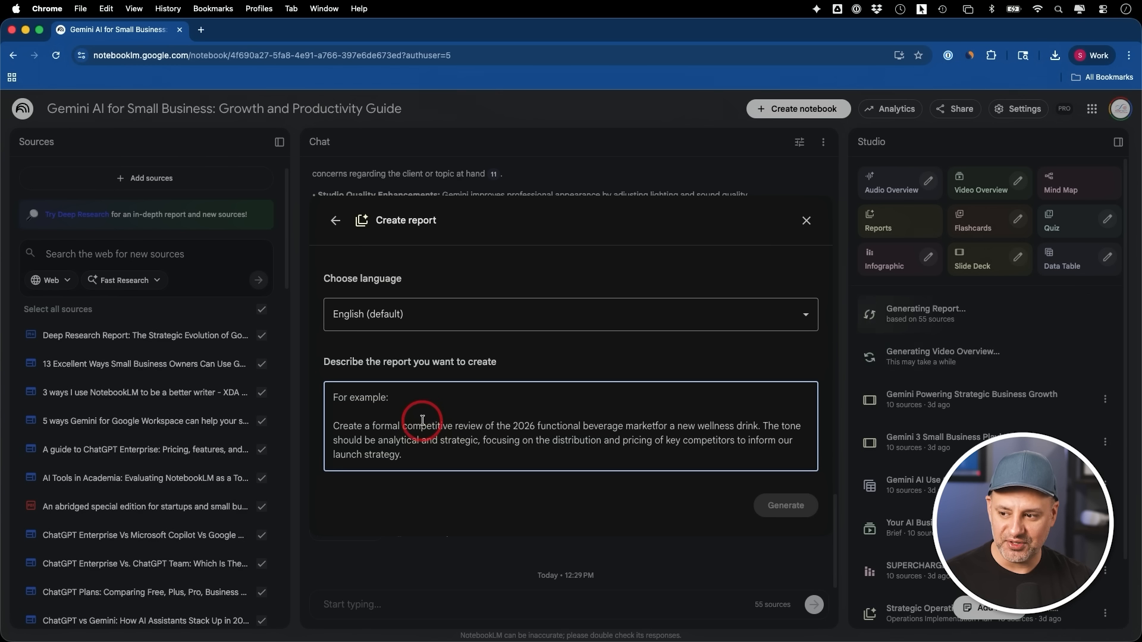
key(super+shift+4)
drag(301, 190, 737, 476)
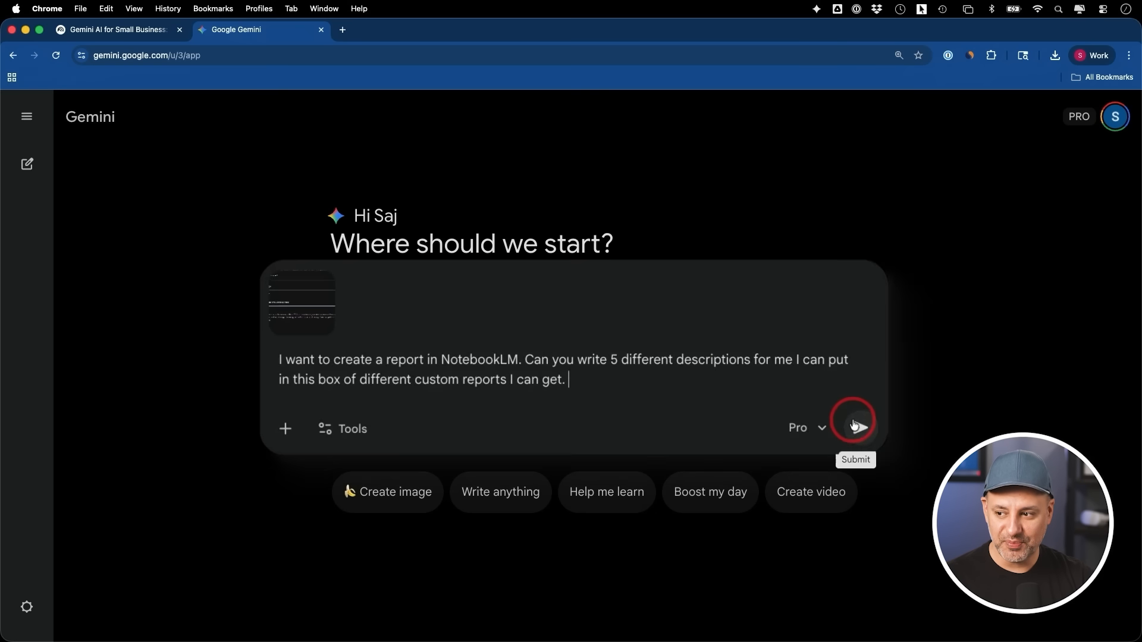
Switch to Gemini, submit the screenshot with a request for 5 different custom NotebookLM report descriptions, and select the "Opposing Viewpoints" Analysis description
click(860, 424)
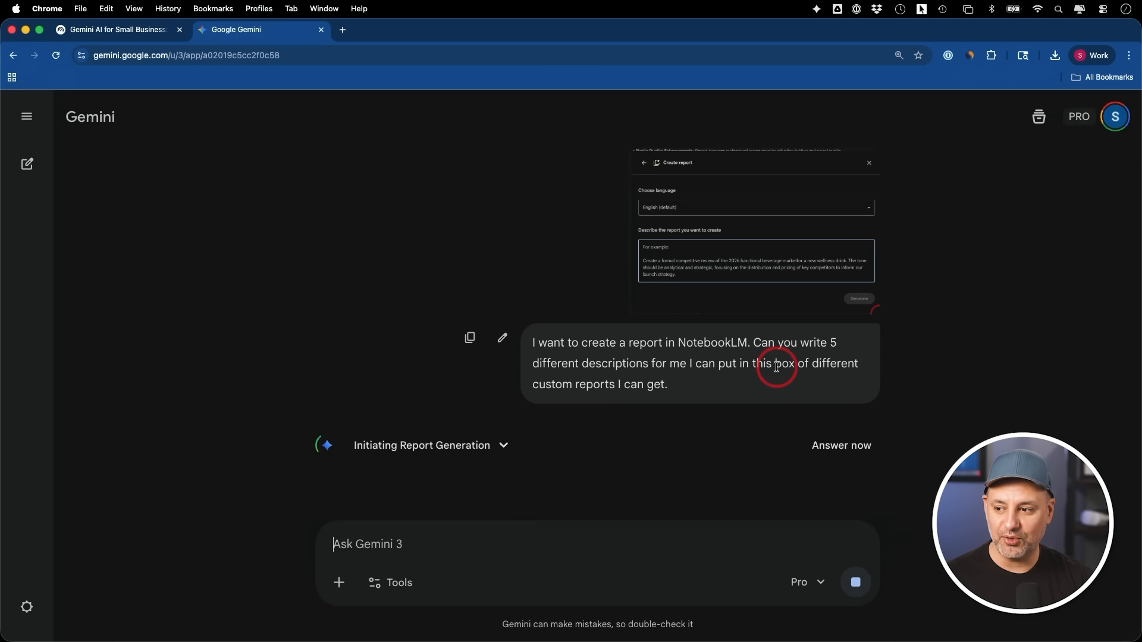
drag(388, 340, 612, 406)
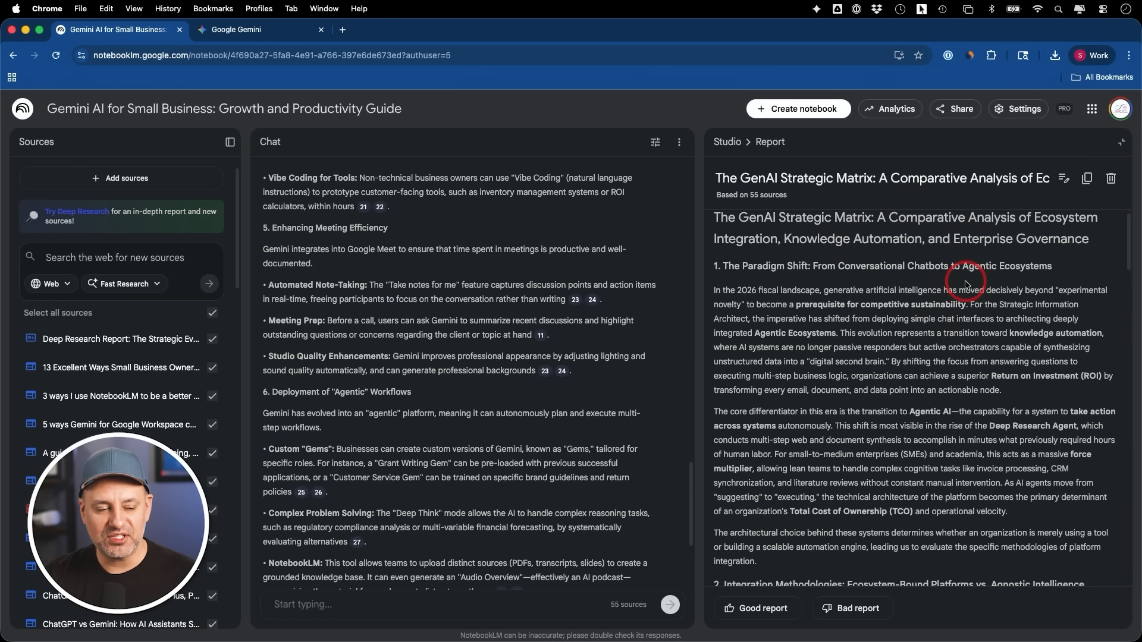
In NotebookLM, skim the "The GenAI Strategic Matrix" report and select its full text from the title to the last paragraph for copying
scroll(965, 286, down, 10)
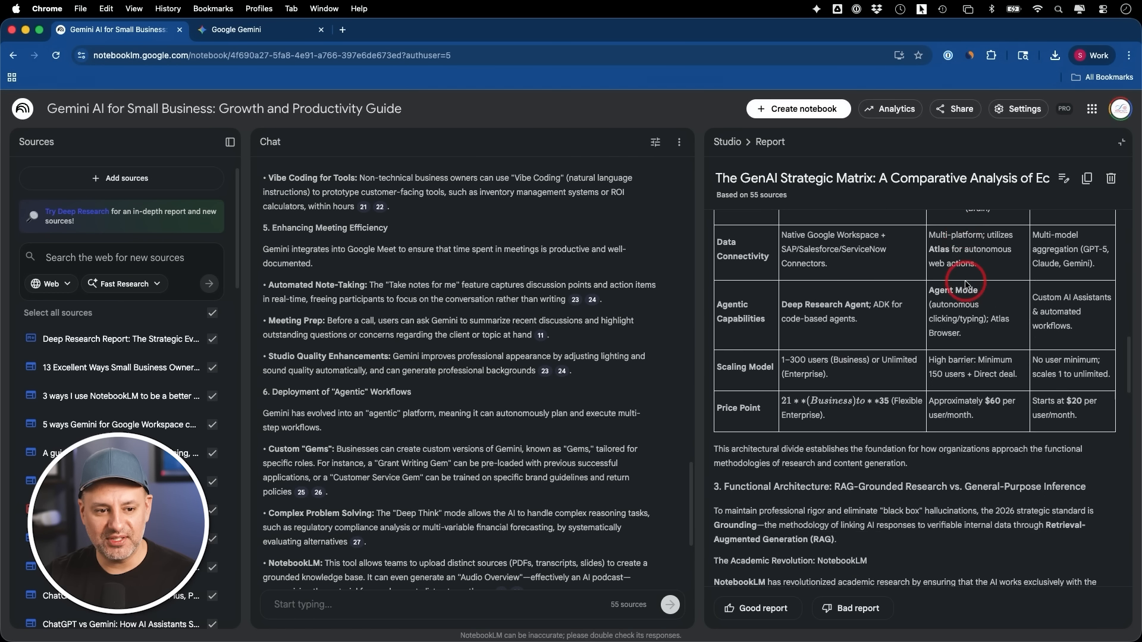
scroll(965, 286, up, 15)
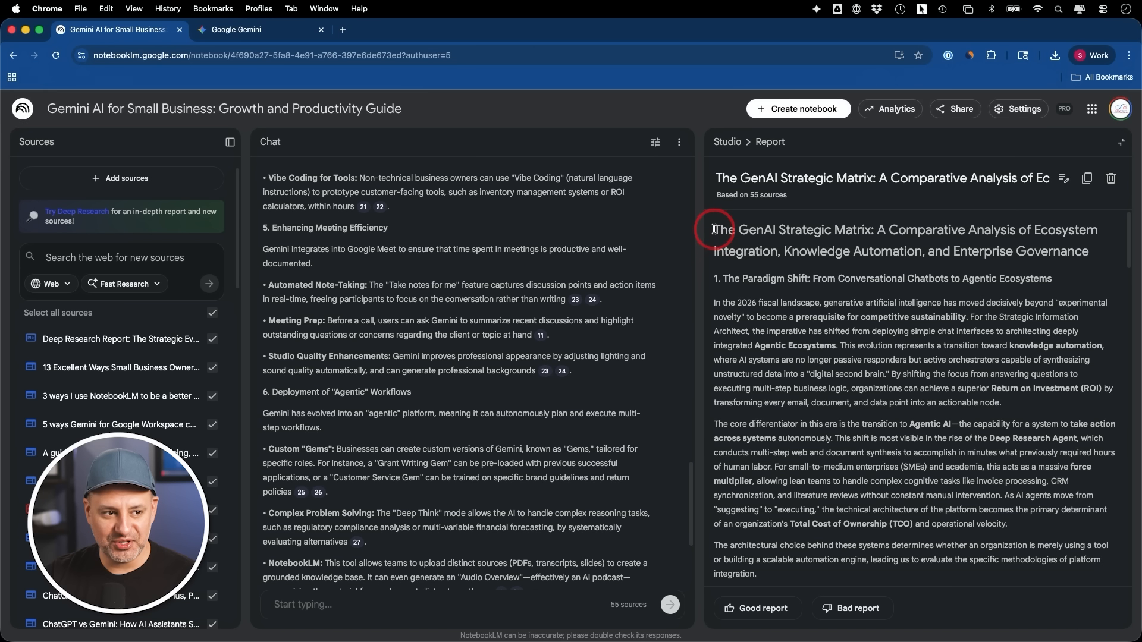
drag(714, 229, 765, 434)
scroll(981, 434, down, 15)
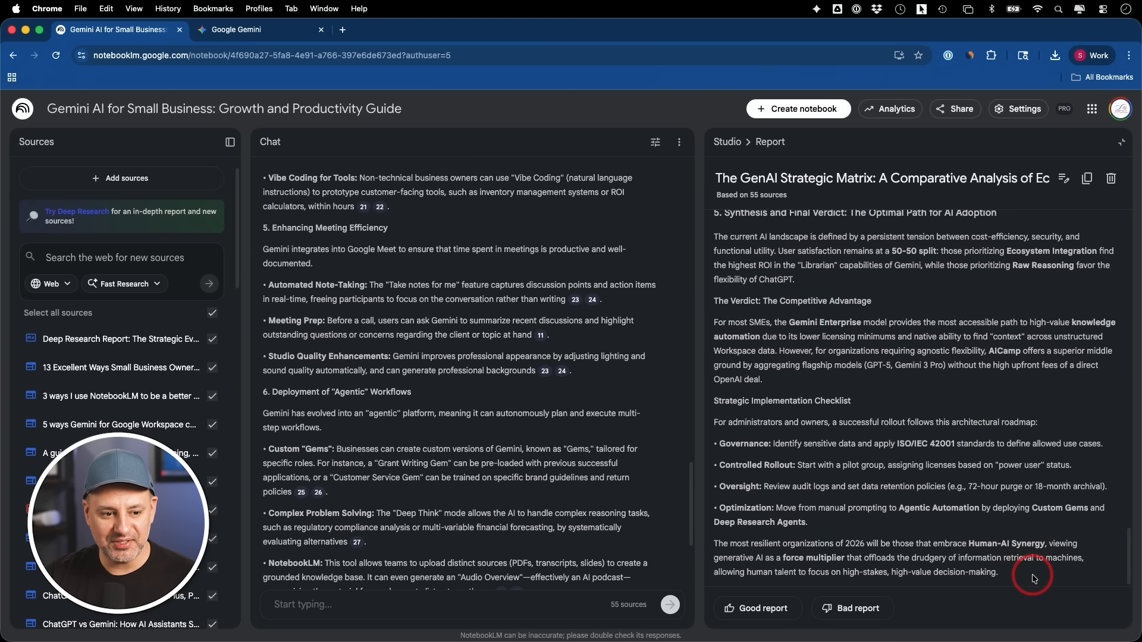
shift+click(1034, 574)
Return to the Studio overview, add a new note, paste the copied report text into it and skim the note
click(731, 142)
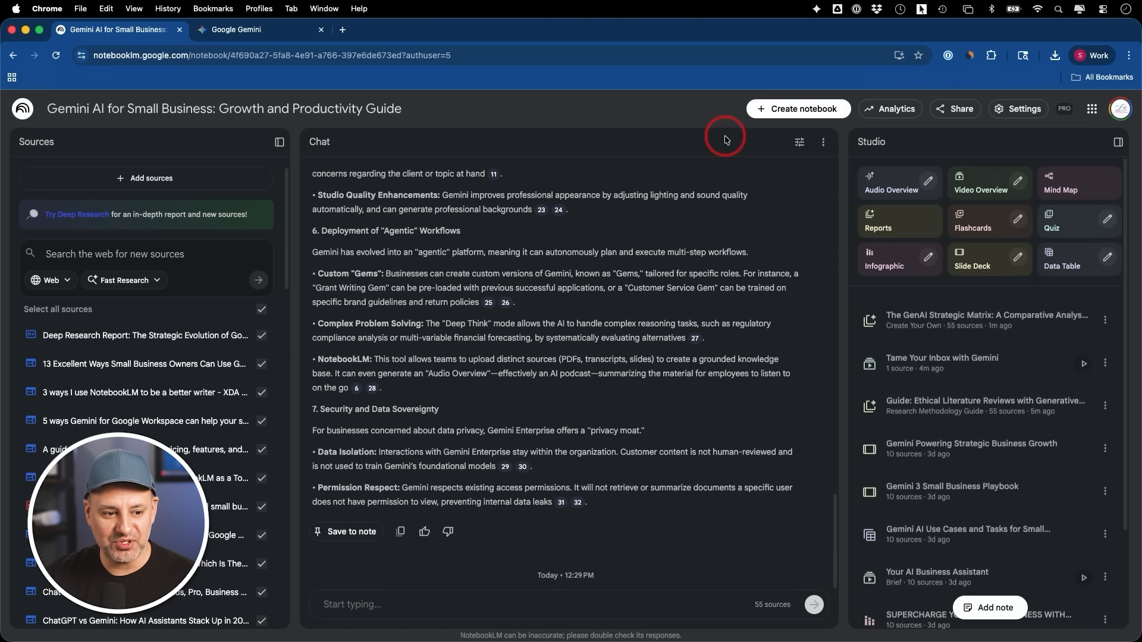
click(1002, 615)
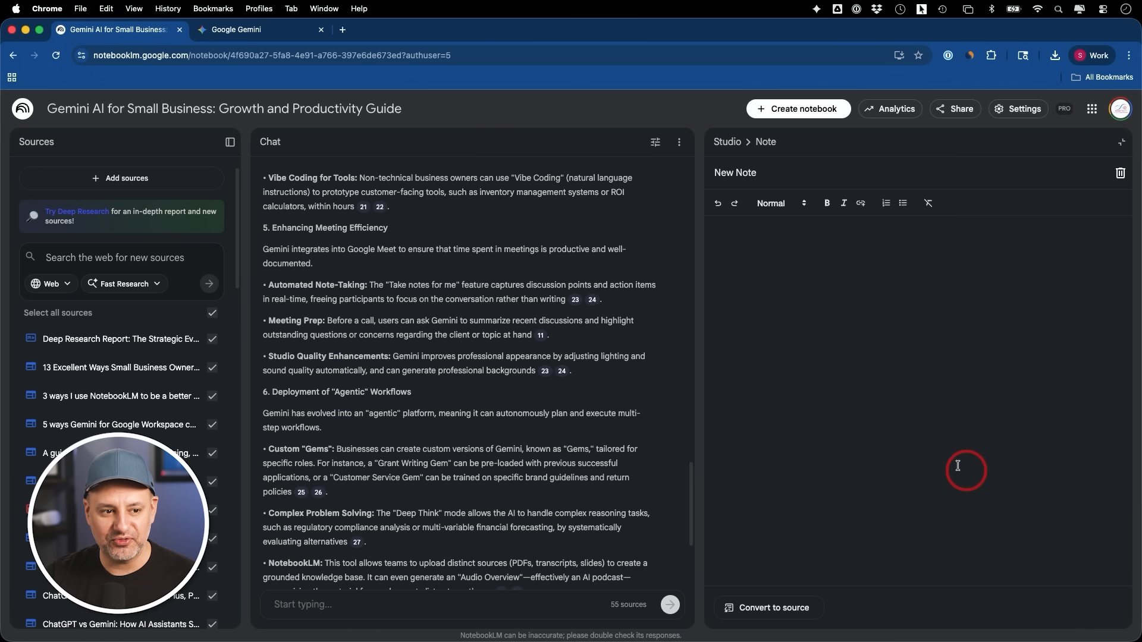
key(cmd+v)
scroll(874, 304, down, 10)
scroll(876, 305, up, 5)
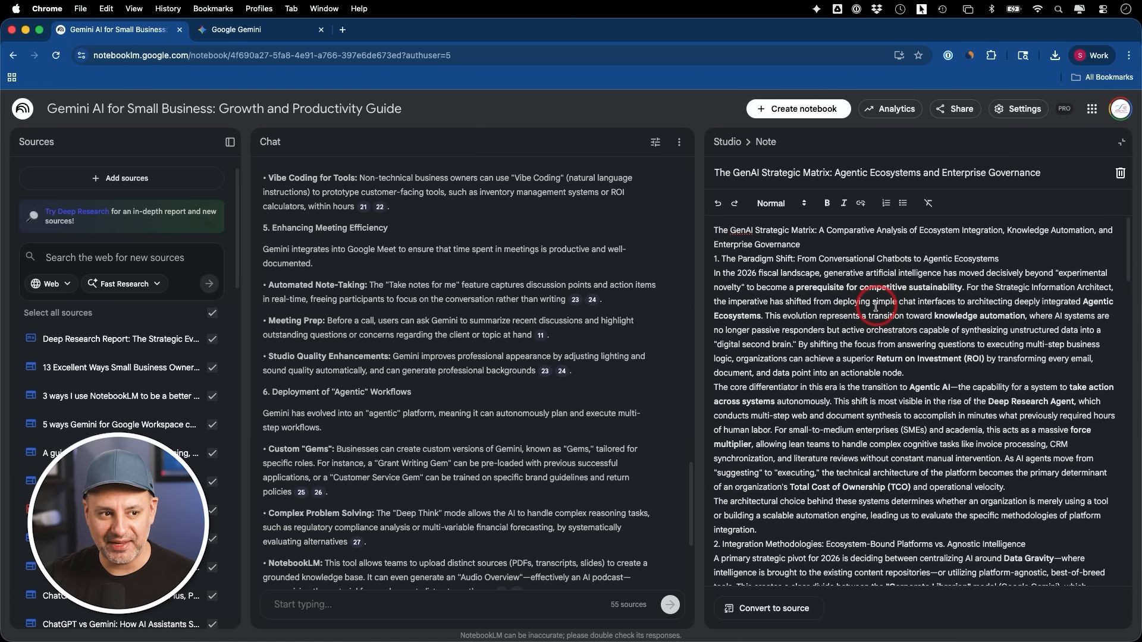
Leave the note and convert "The GenAI Strategic Matrix: Agentic Ecosystems" note to a source
click(735, 141)
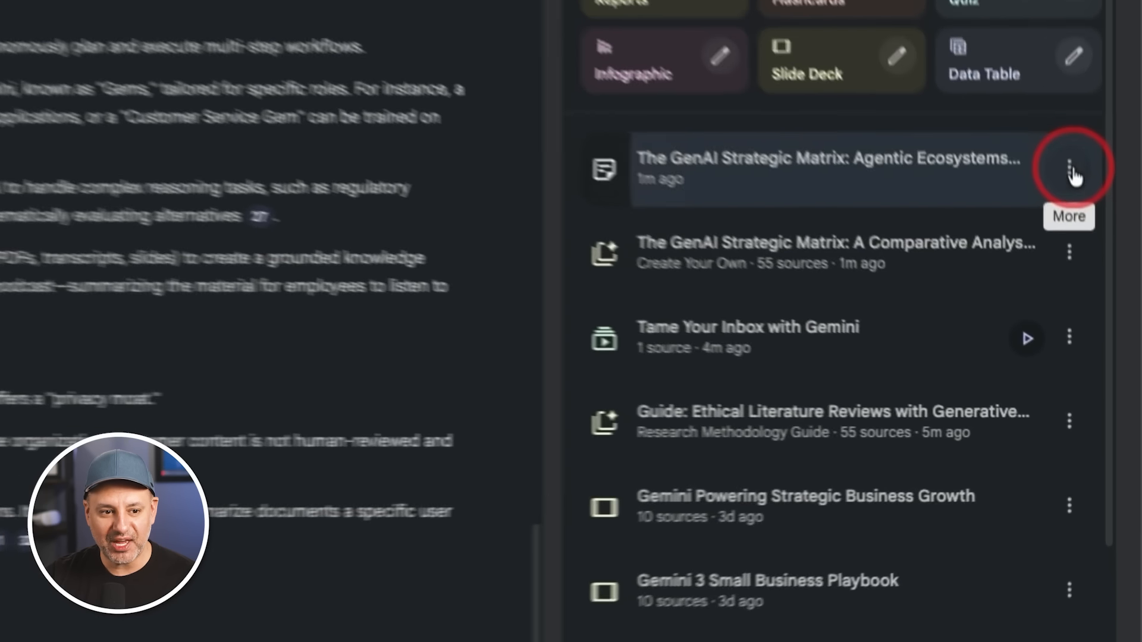
click(1105, 314)
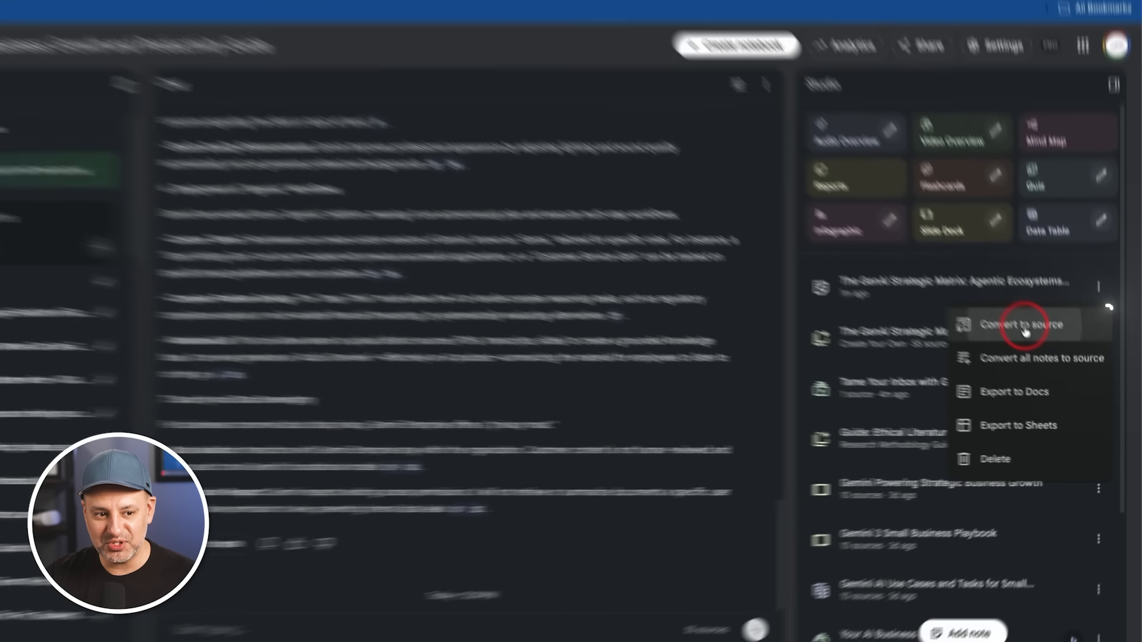
click(945, 227)
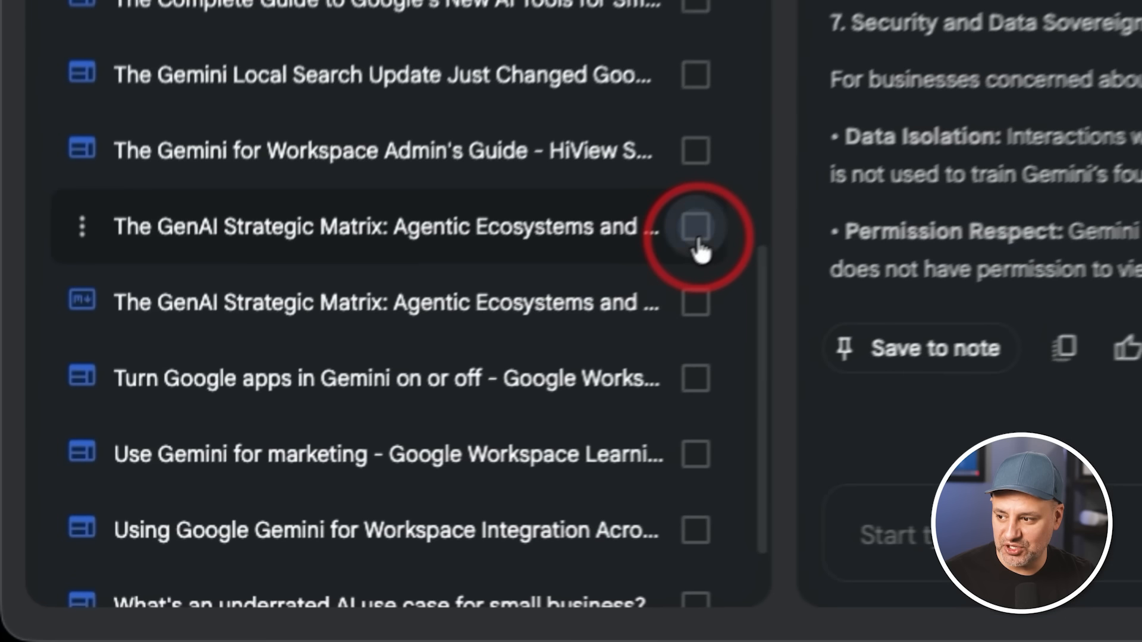
Select only the first "The GenAI Strategic Matrix: Agentic Ecosystems" source, and view the Audio Overview customization options before closing them
click(265, 489)
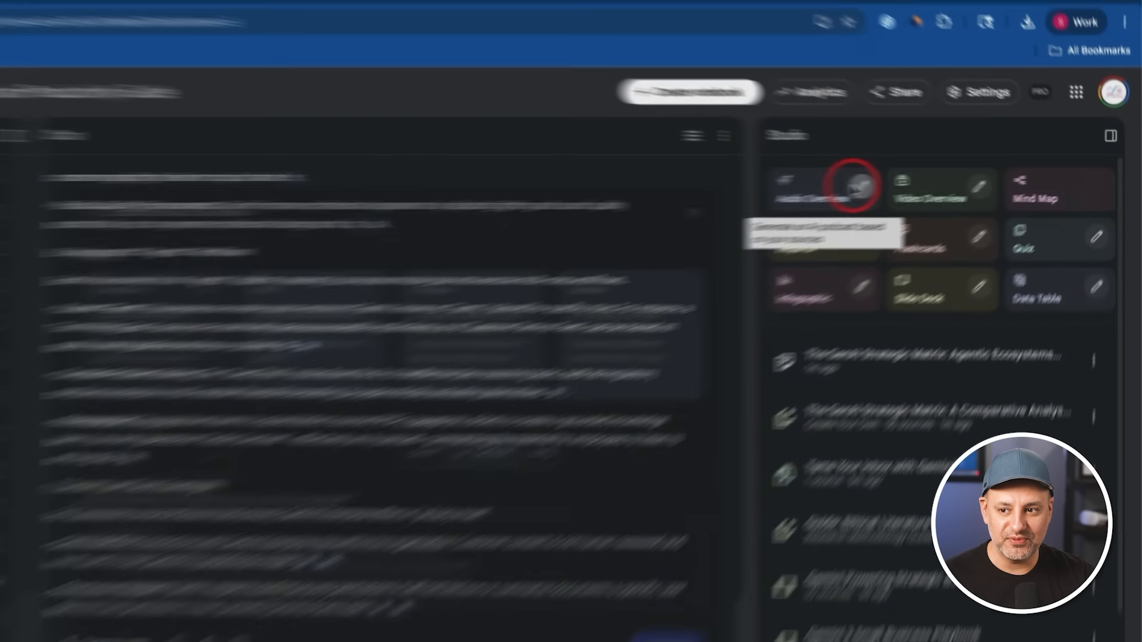
click(663, 205)
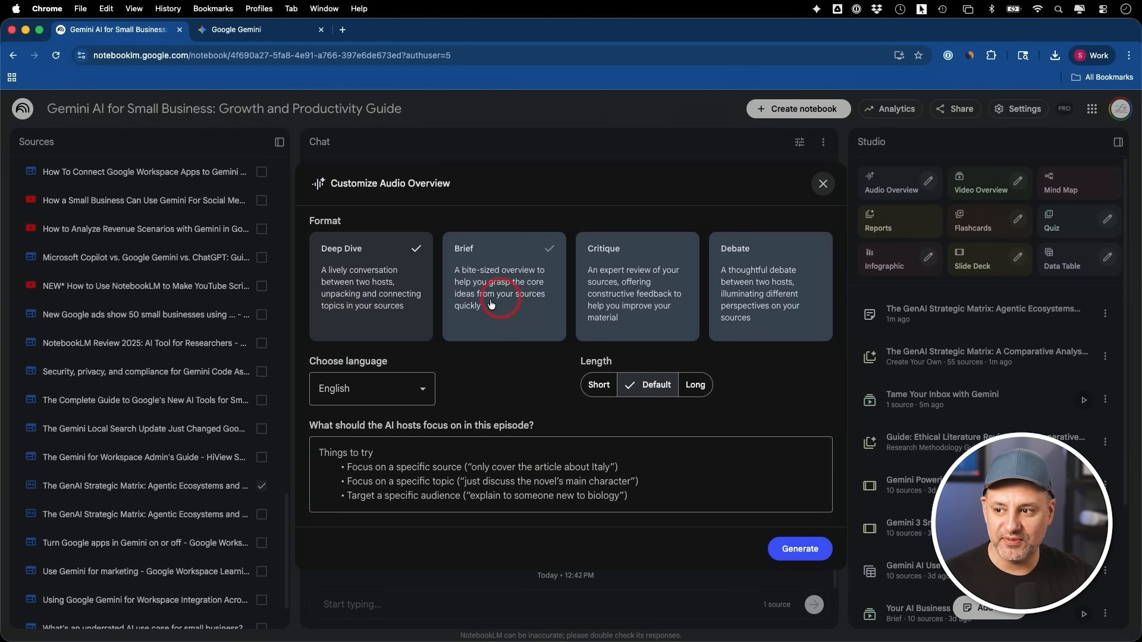
click(822, 184)
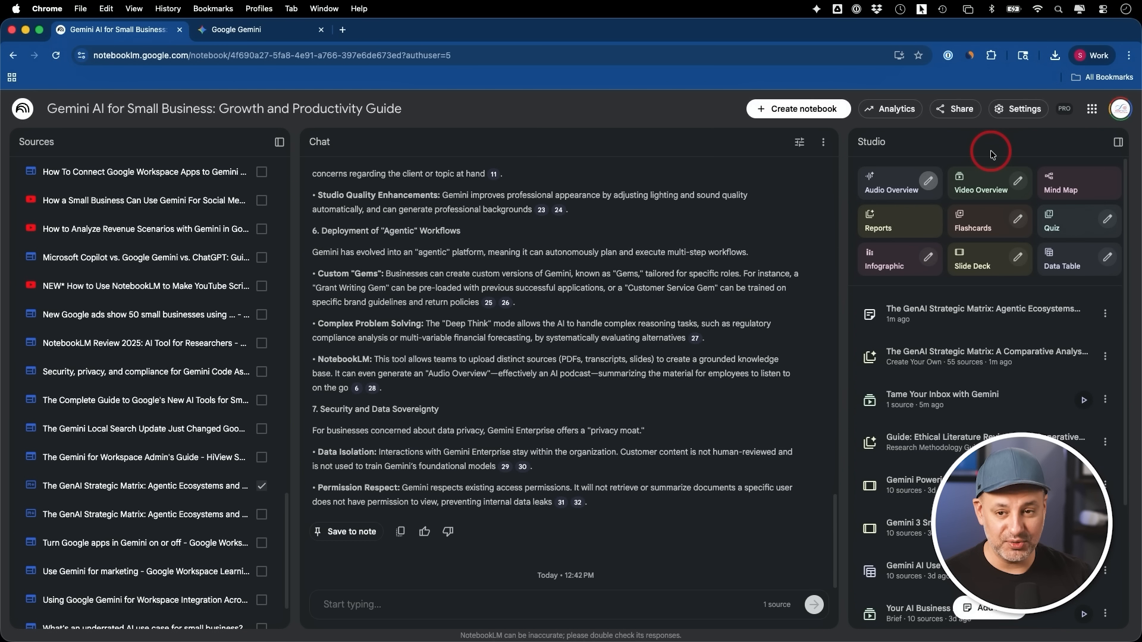
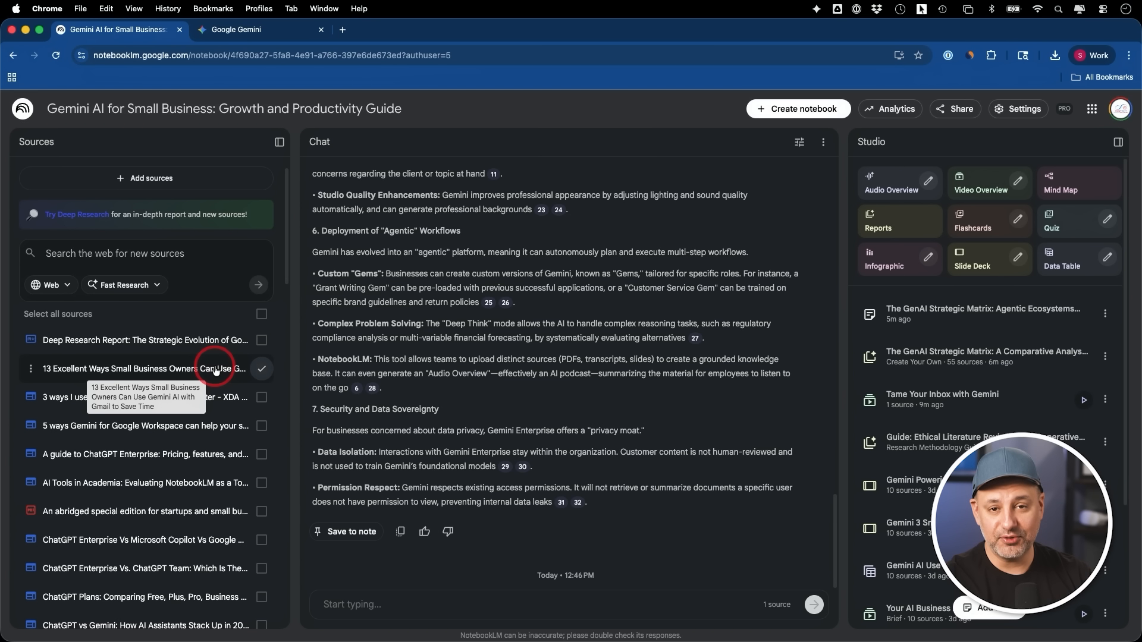
Generate a square infographic with concise detail from the selected Gmail source, then view the finished infographic and close it
click(929, 258)
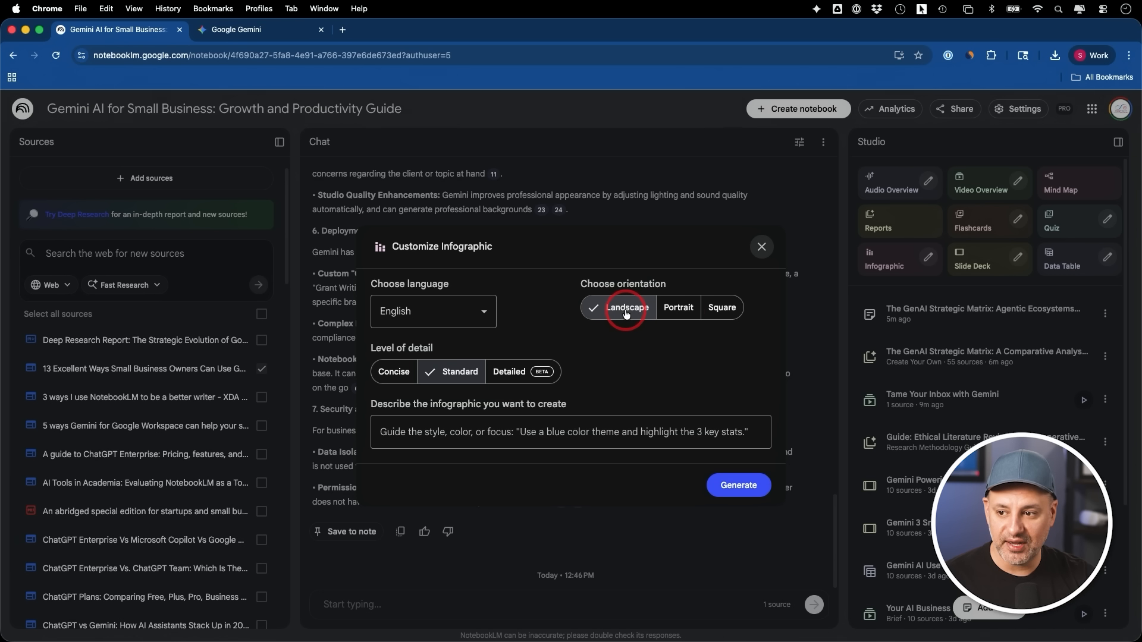
click(722, 313)
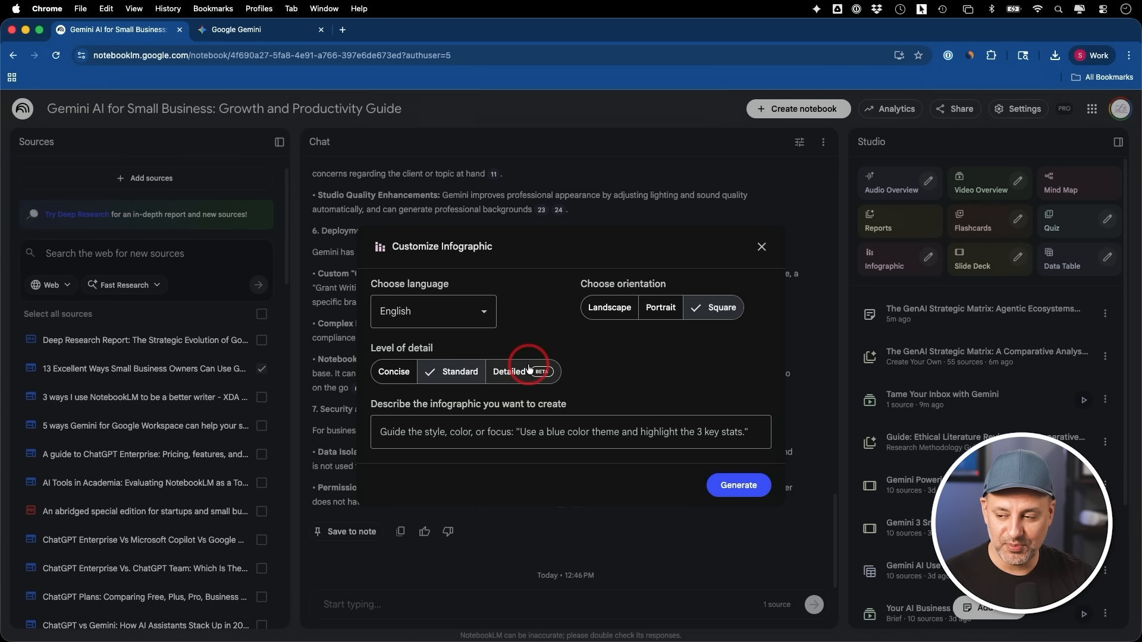
click(396, 371)
click(473, 433)
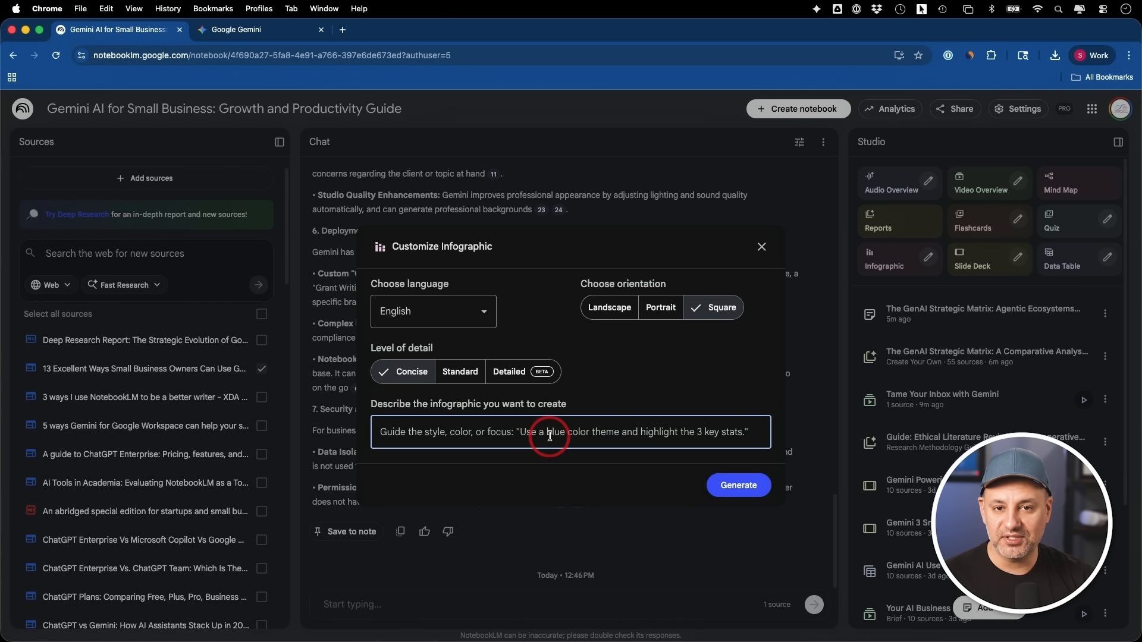
click(729, 485)
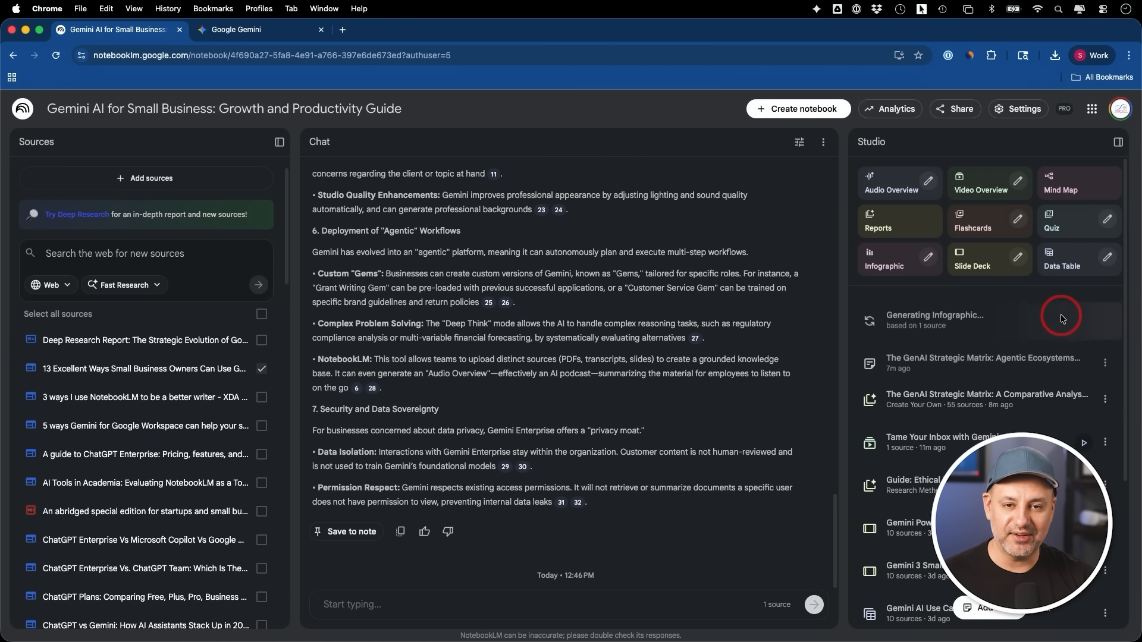
click(1063, 315)
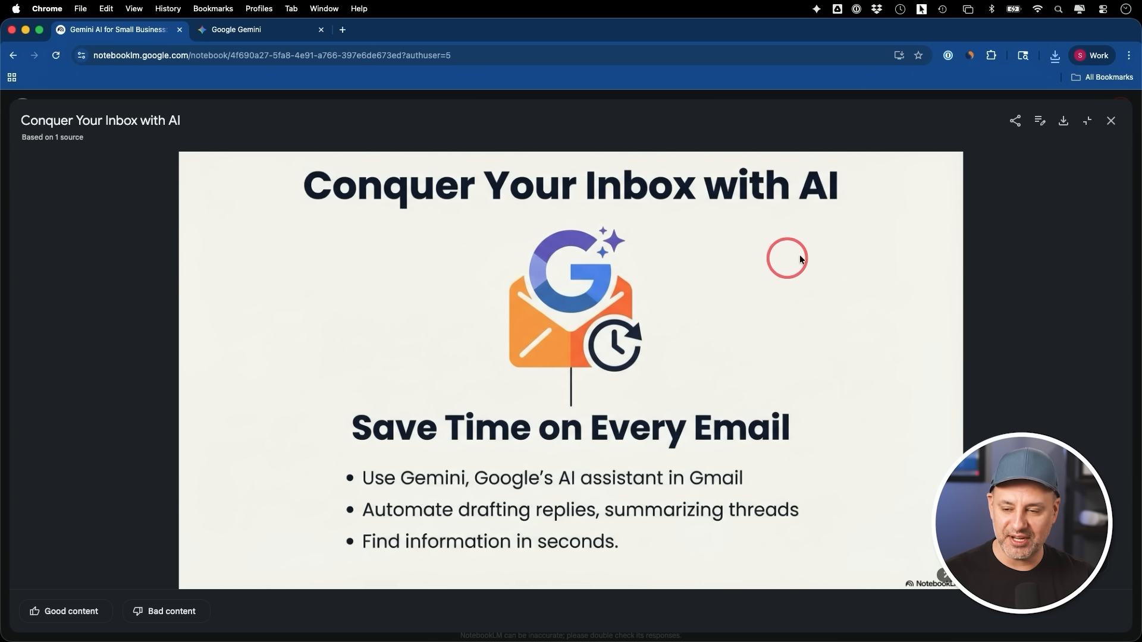
click(1111, 121)
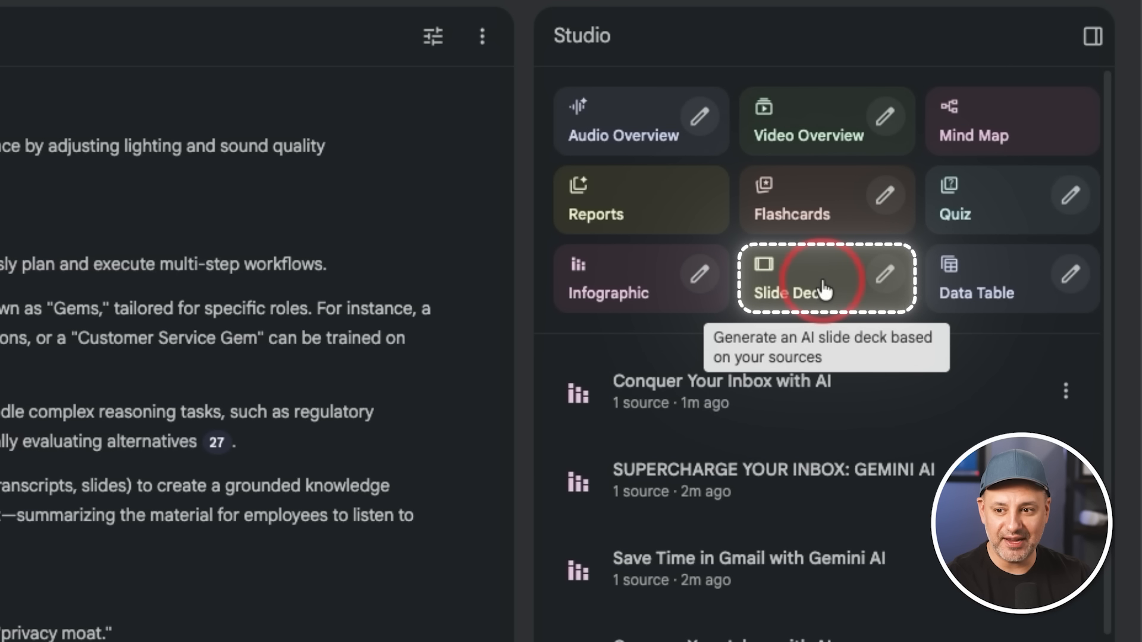
Generate a slide deck from the selected source in the Presenter Slides format, with English language and Default length
click(885, 274)
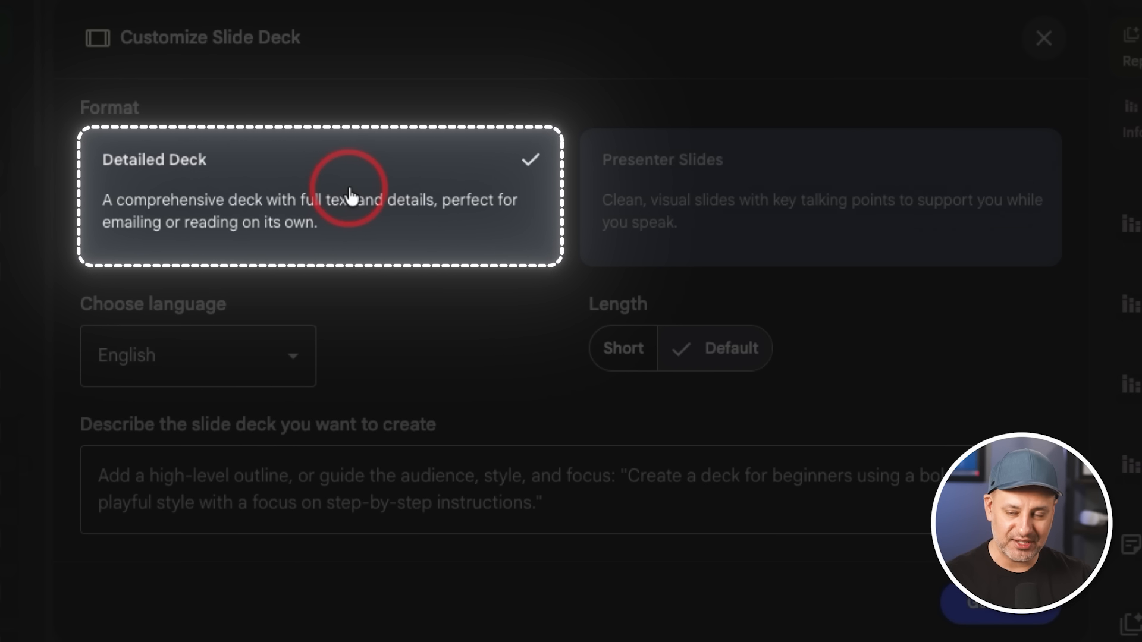
click(745, 205)
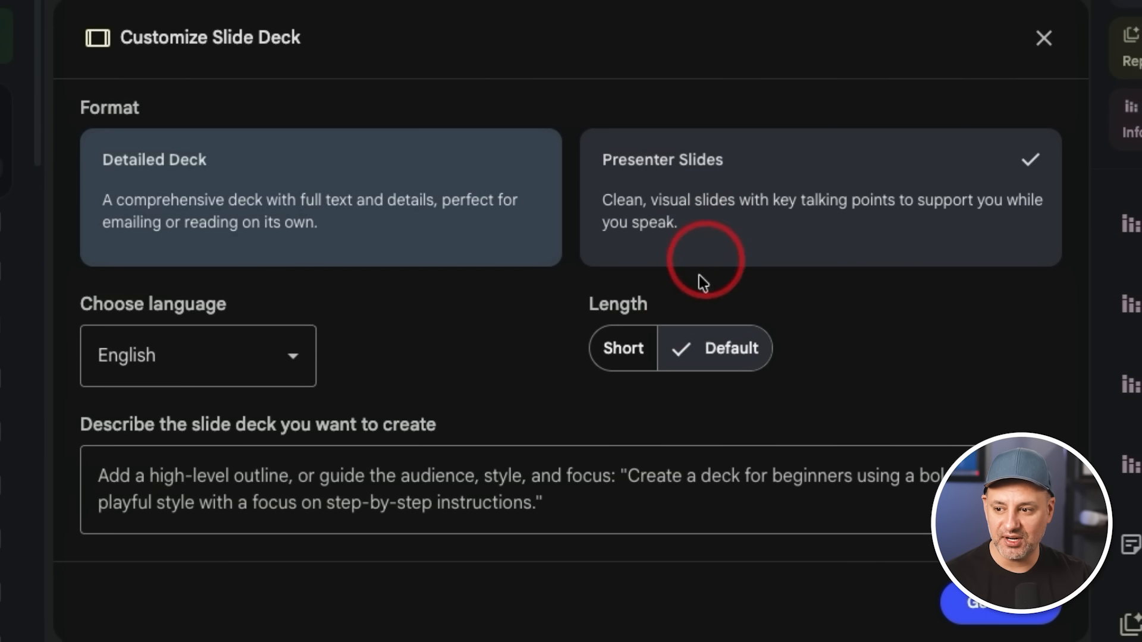
click(334, 463)
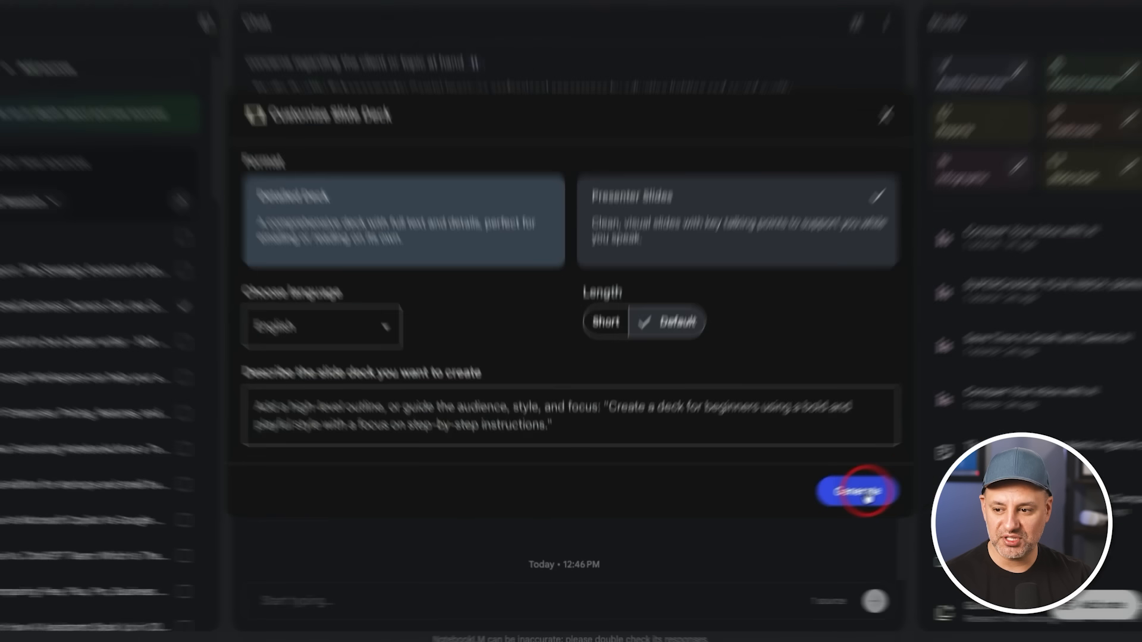
click(1016, 416)
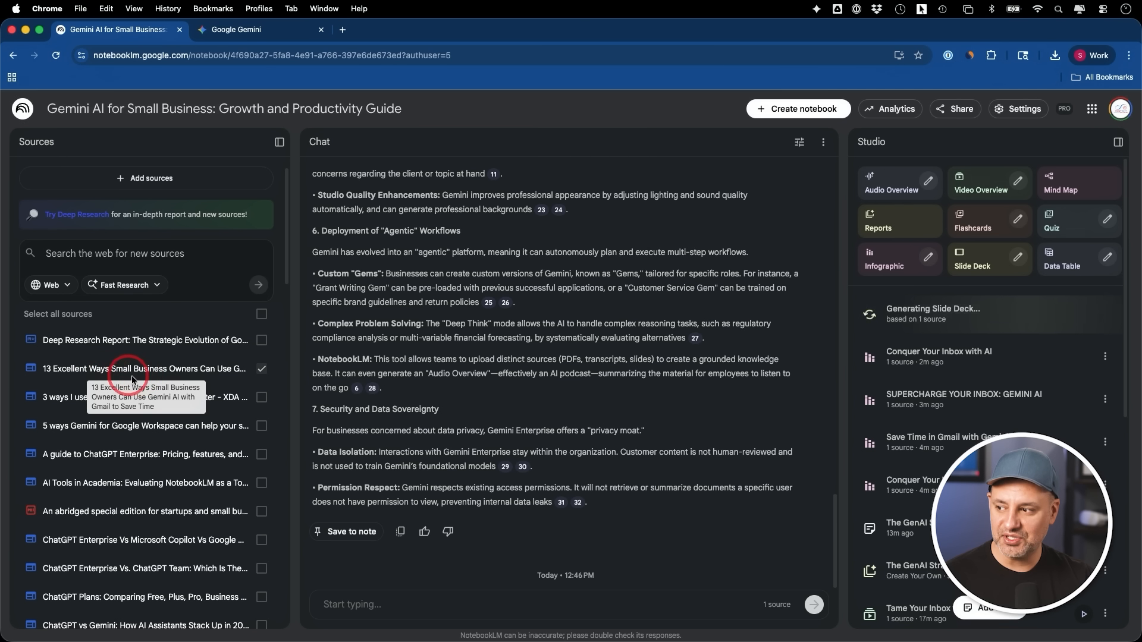
Open the generated slide deck and browse its slides from the title slide to the closing slide
click(959, 323)
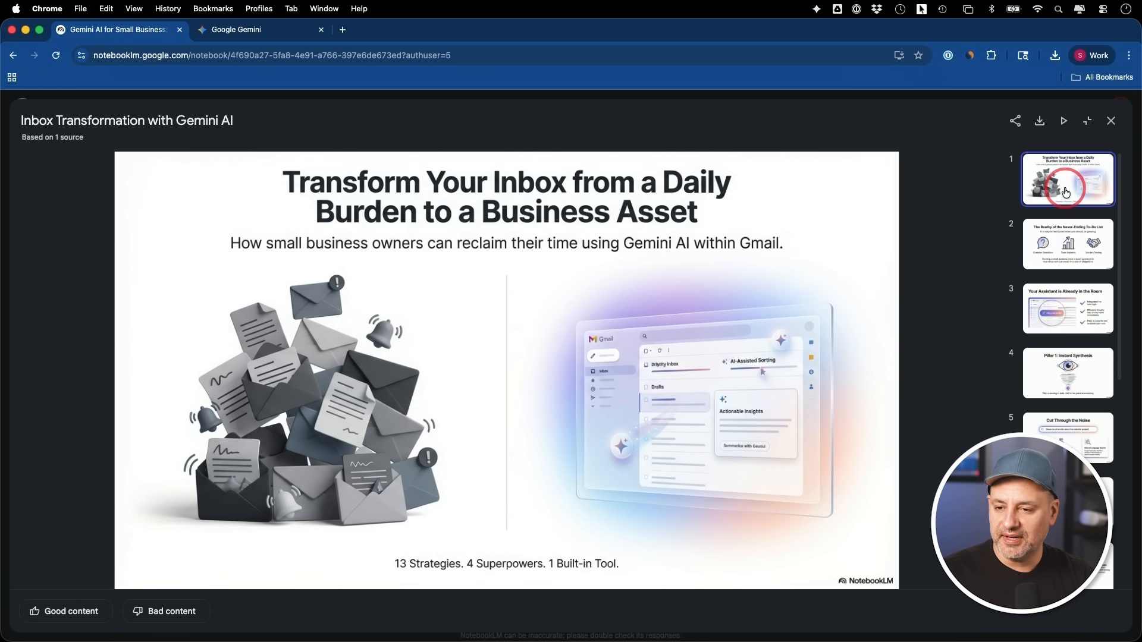
key(Down)
key(Down)
key(Down)
key(Down)
key(Down)
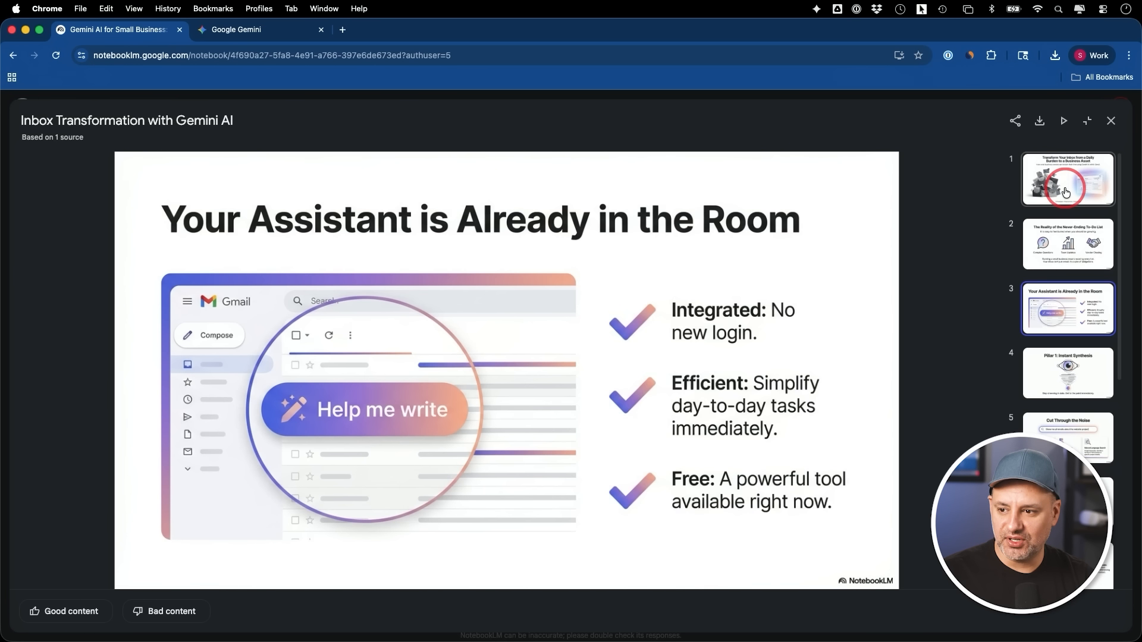
key(Down)
key(Down)
key(Down)
key(Down)
key(Down)
key(Down)
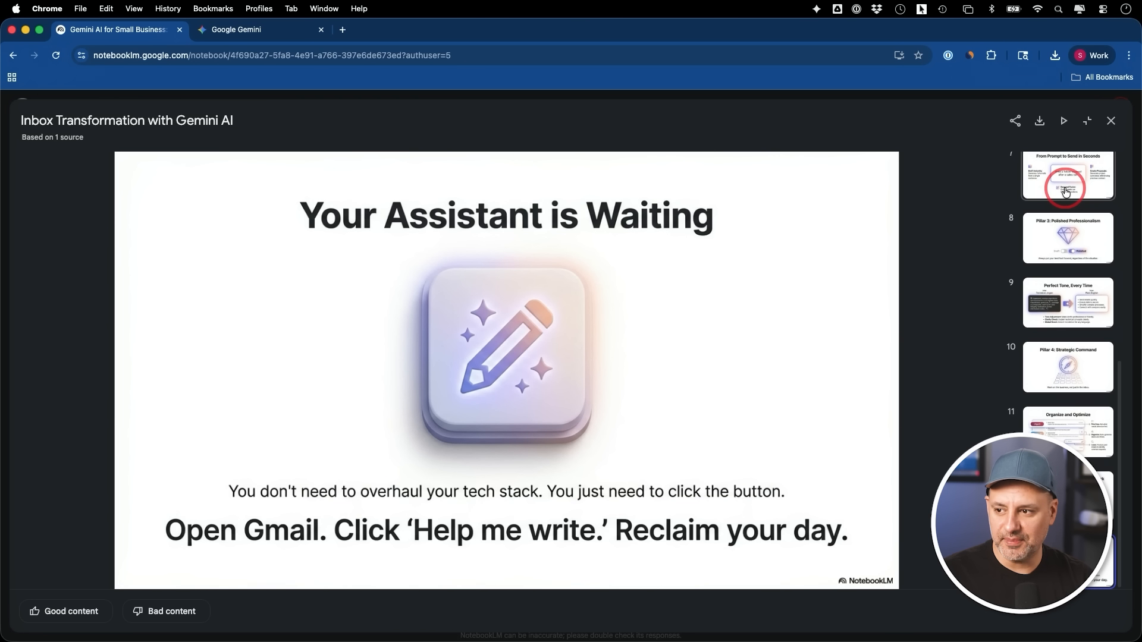
scroll(1074, 356, up, 10)
Present the slide deck in full screen, step through several slides, and exit the presentation
click(1066, 126)
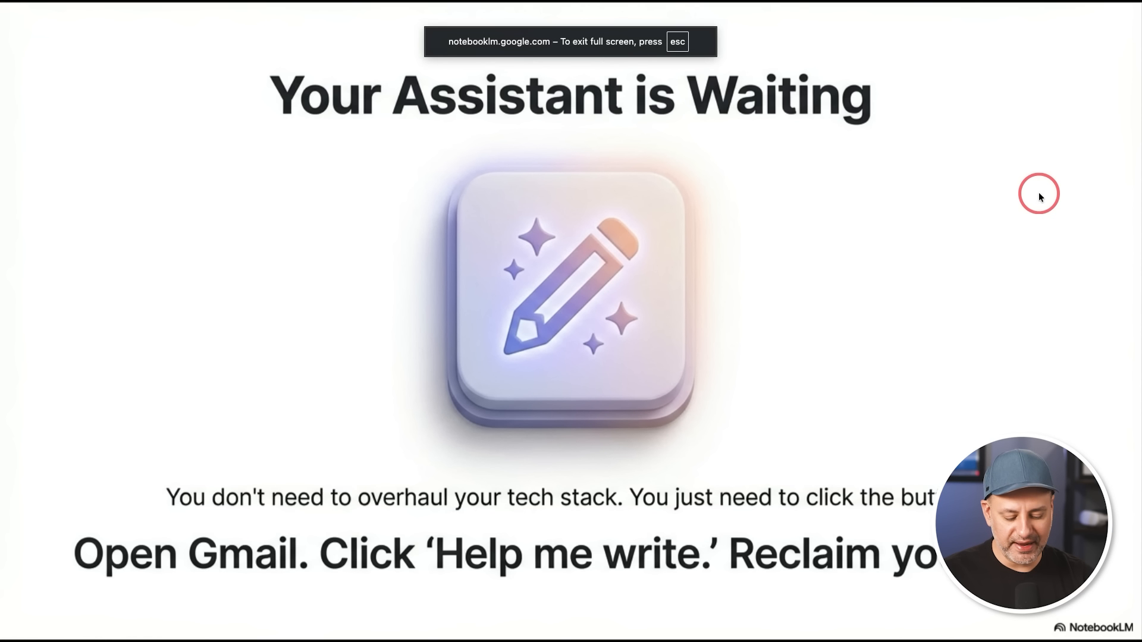
click(1039, 195)
click(1039, 195)
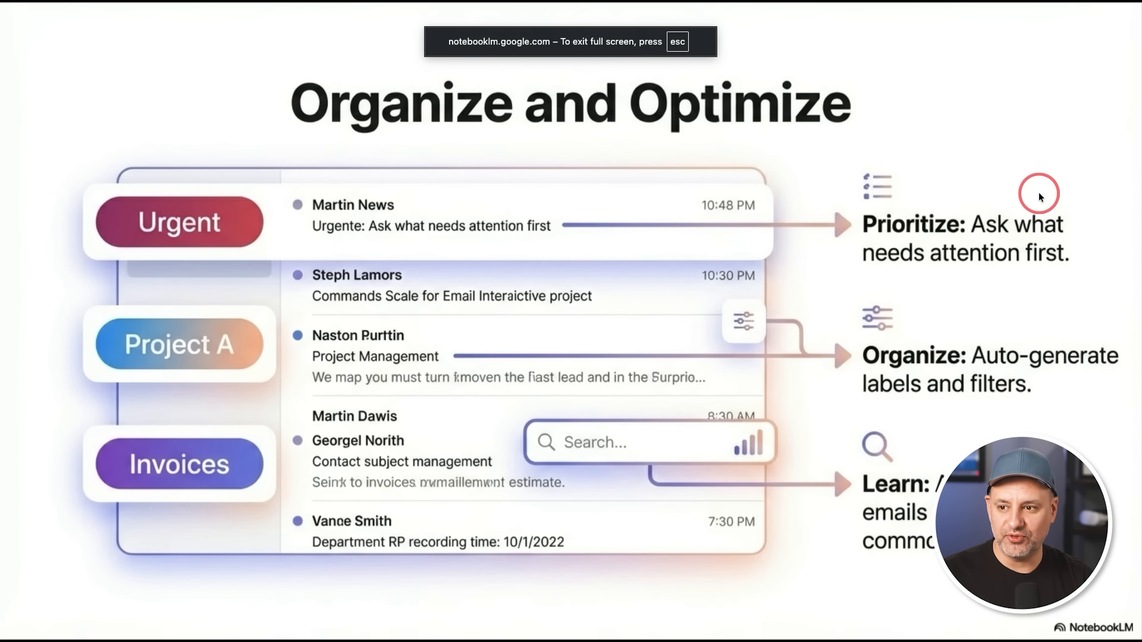
click(1039, 195)
key(Escape)
click(982, 184)
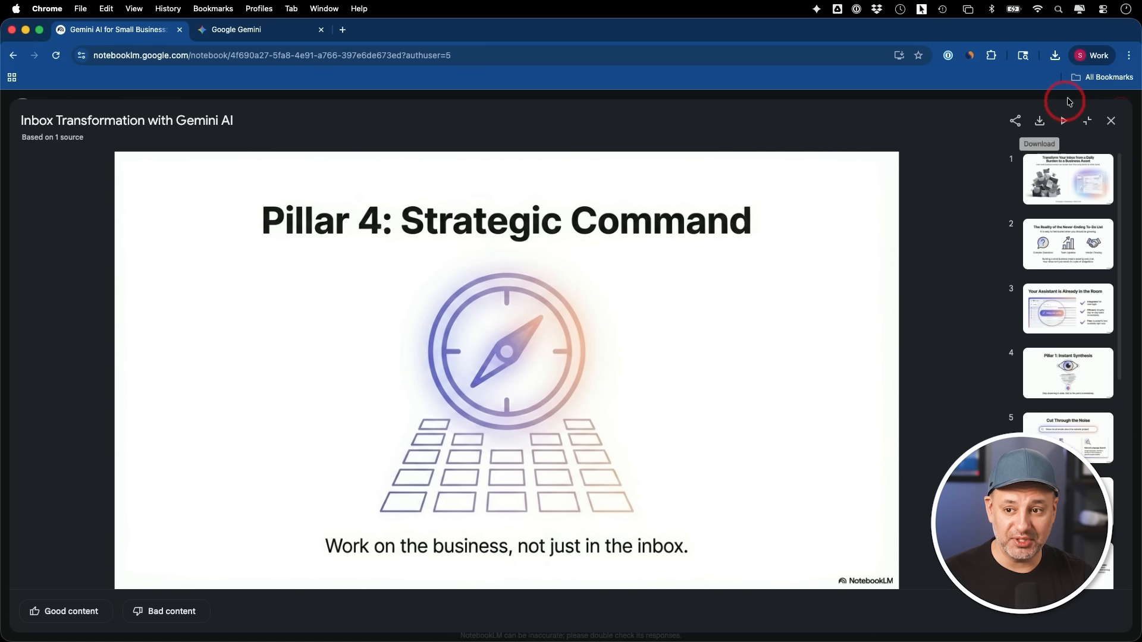
Download the slide deck as a PDF and preview its pages in Finder
click(1039, 121)
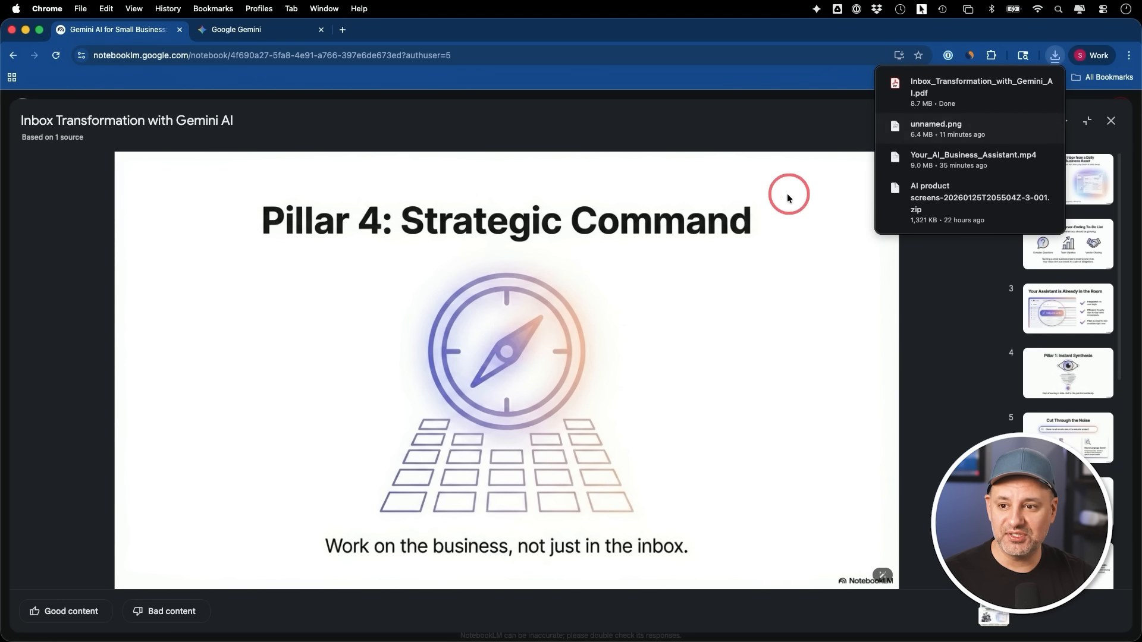
click(1025, 84)
key(space)
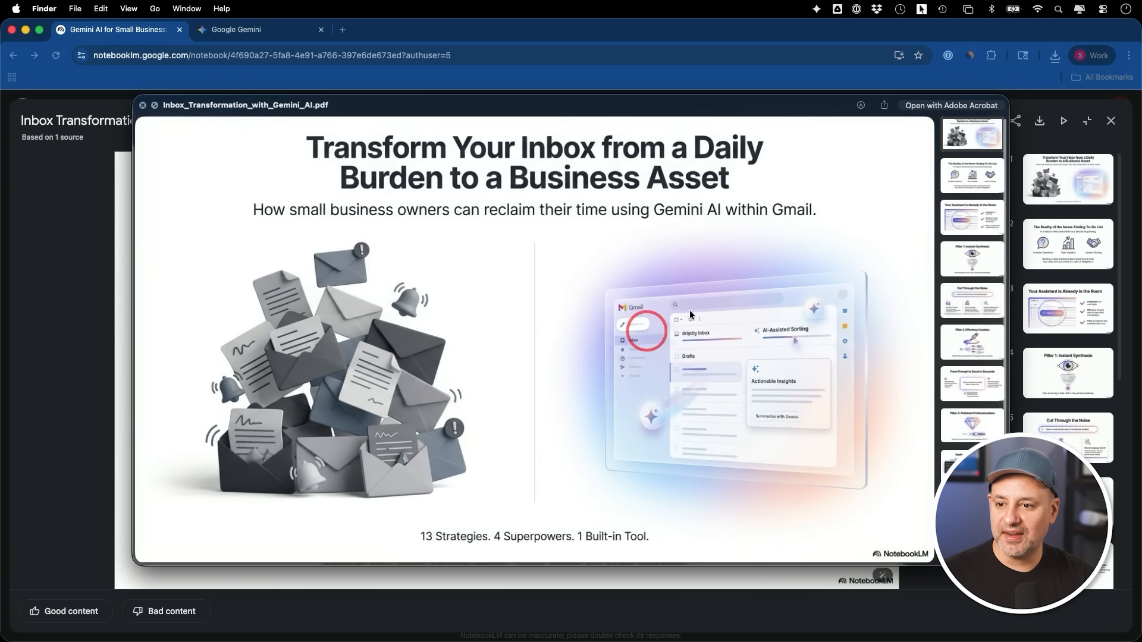
scroll(737, 316, down, 15)
scroll(738, 313, down, 20)
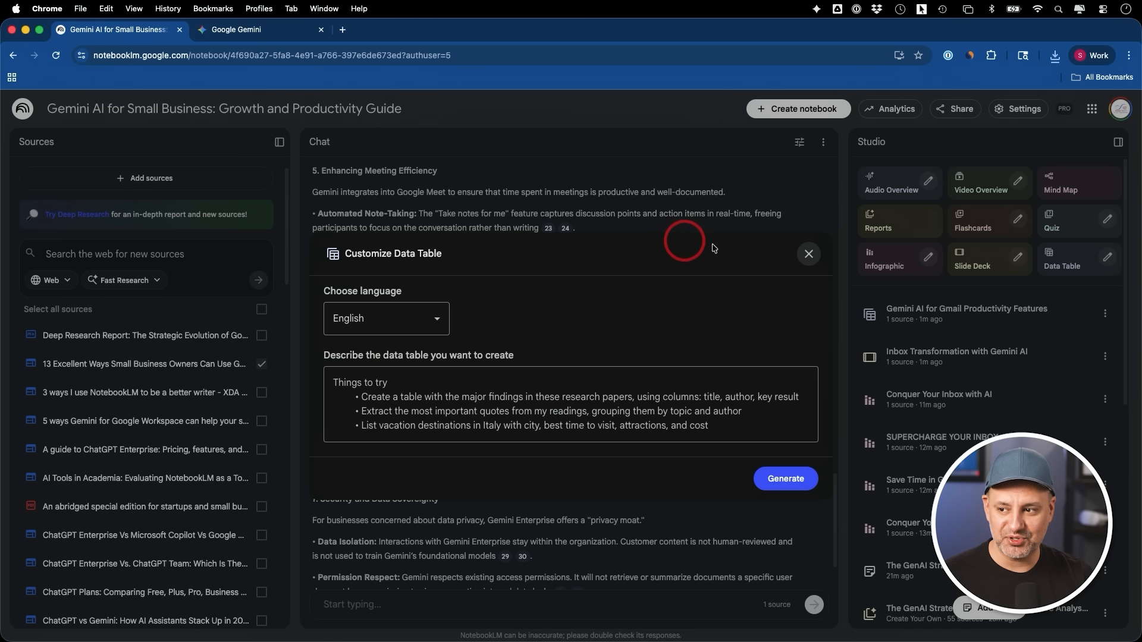
Select all sources in the notebook and generate a data table from them
click(811, 255)
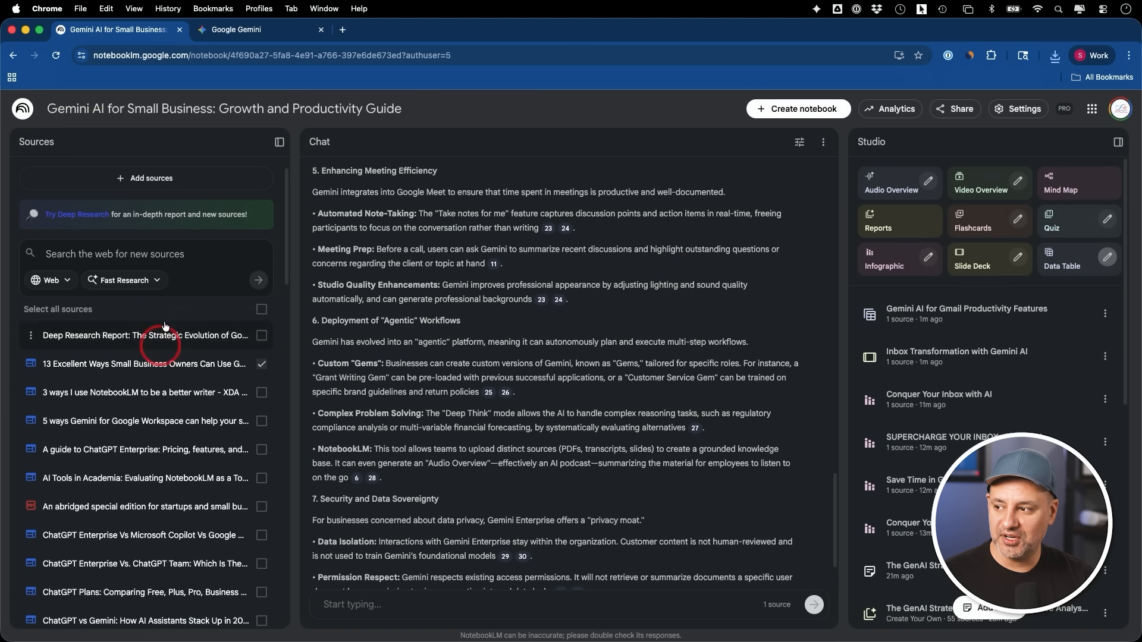
click(260, 311)
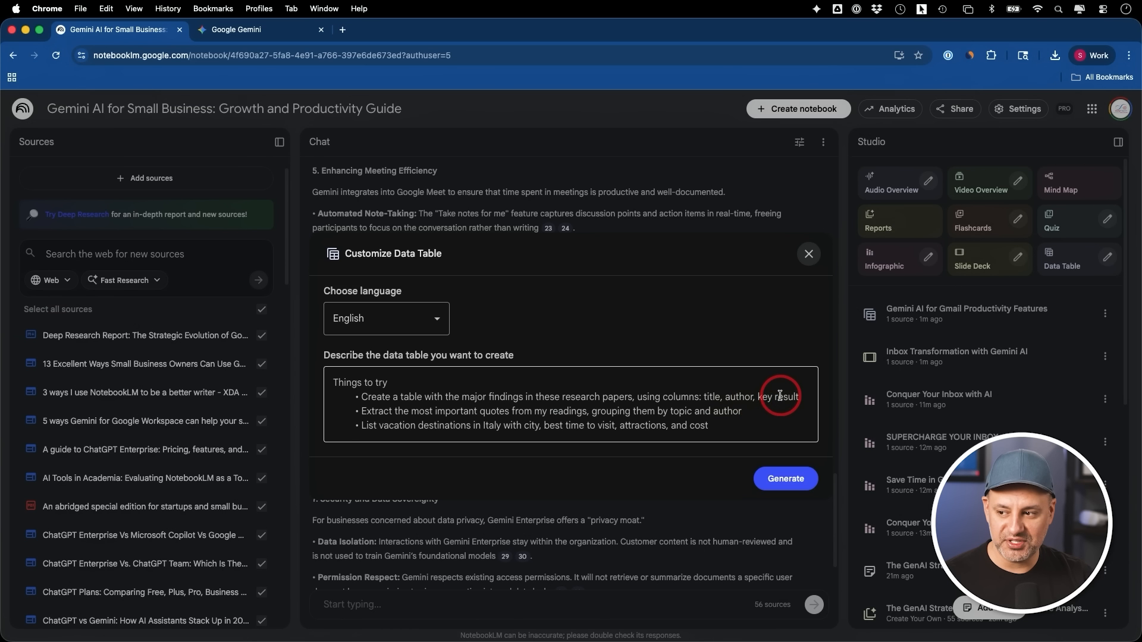
click(808, 254)
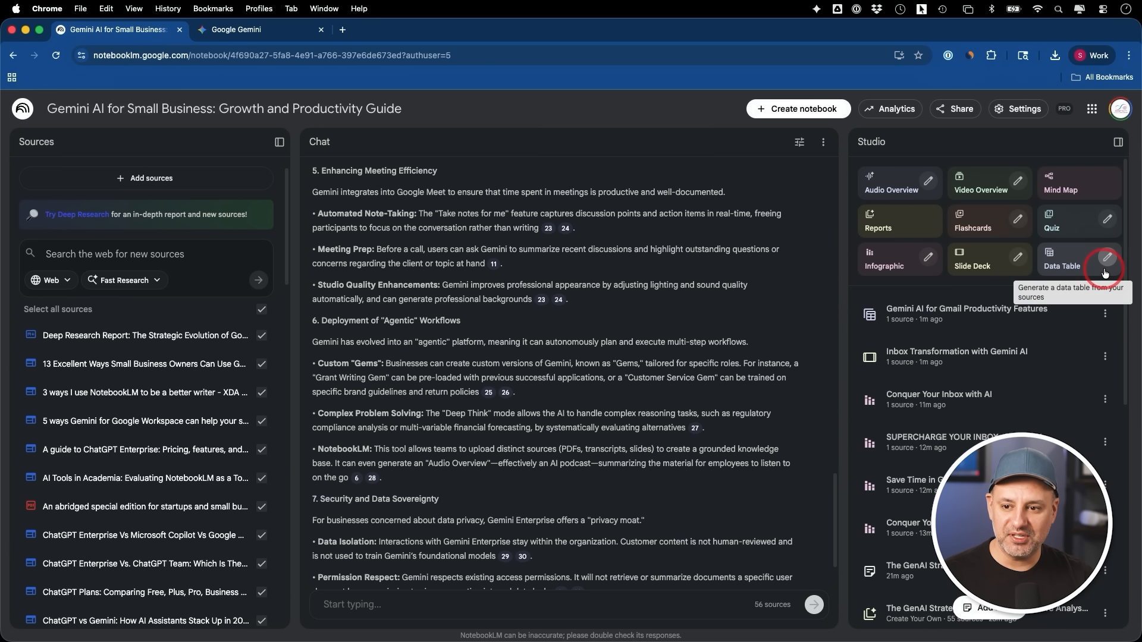
click(1109, 256)
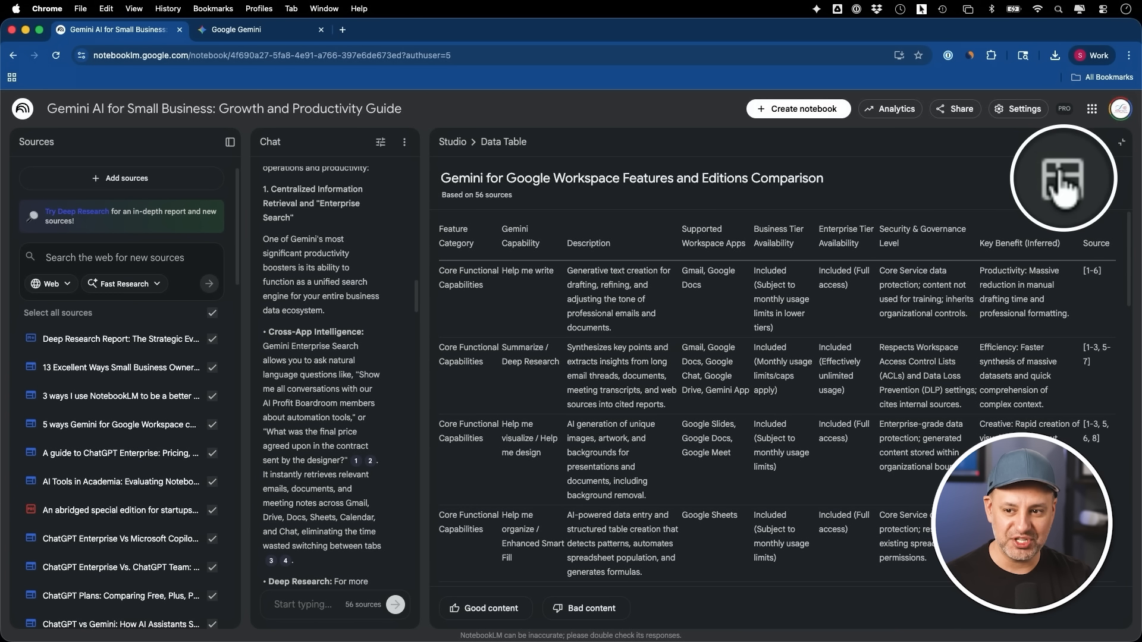
Export the data table comparing Gemini for Google Workspace features and editions to Google Sheets, and open Gemini there
click(1061, 187)
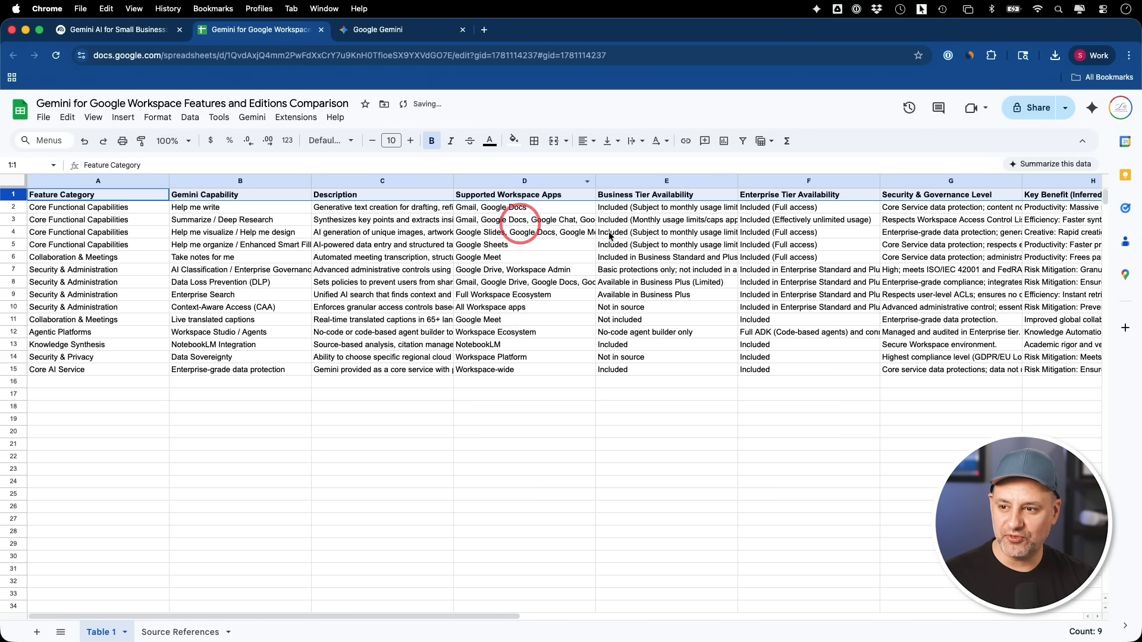
click(1093, 110)
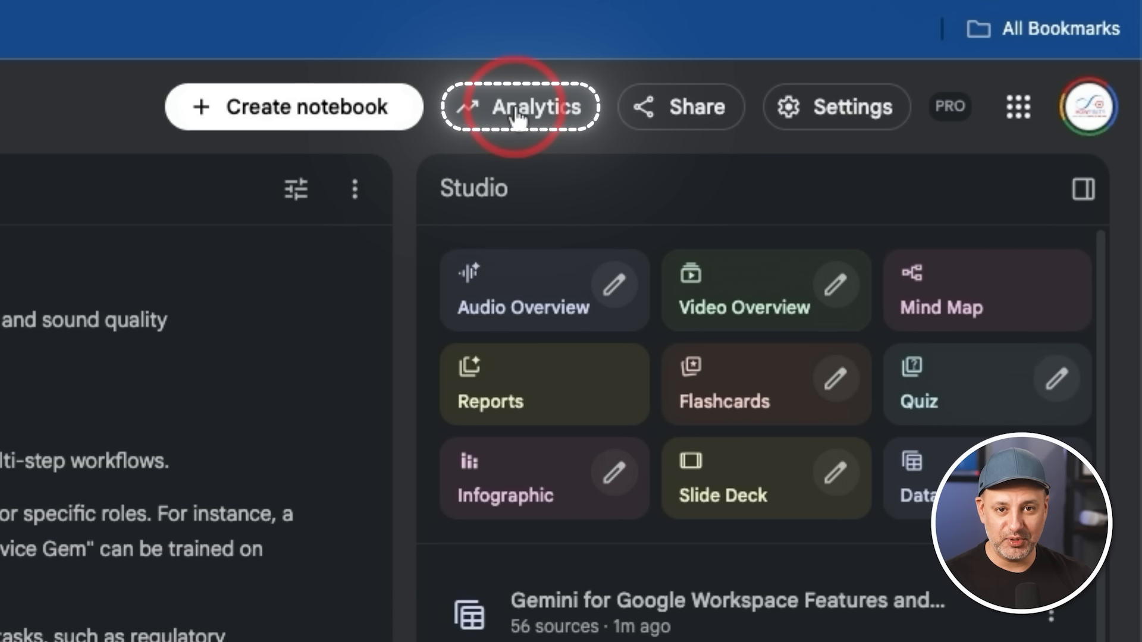
Open the NotebookLM notebook's sharing settings and enable a welcome note about creative prompting strategies for Google Gemini
click(669, 104)
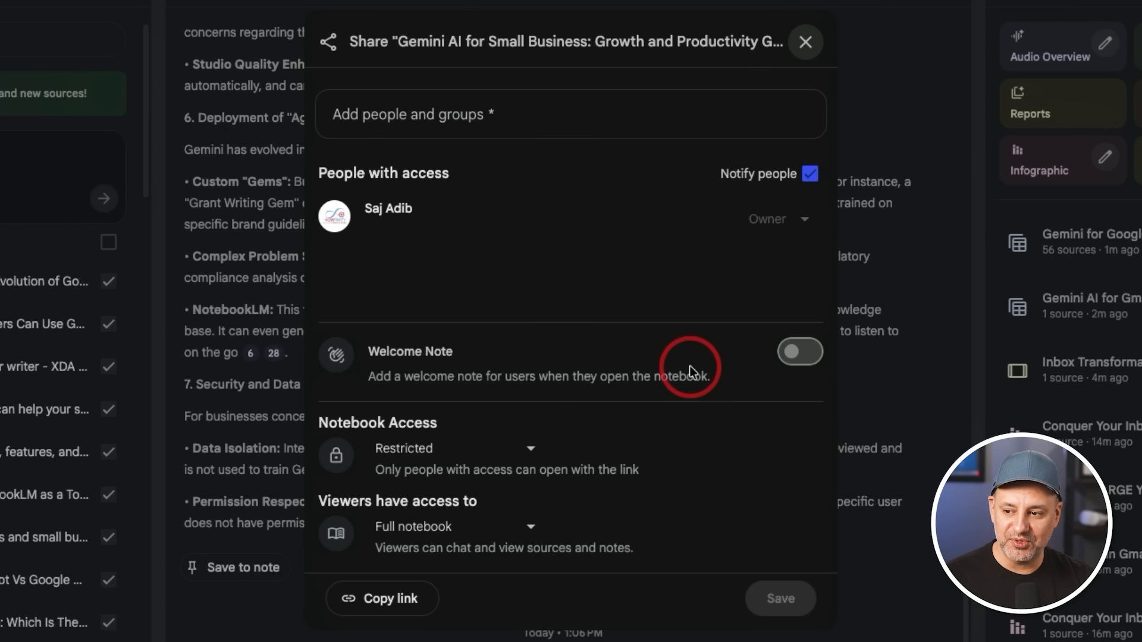
click(803, 352)
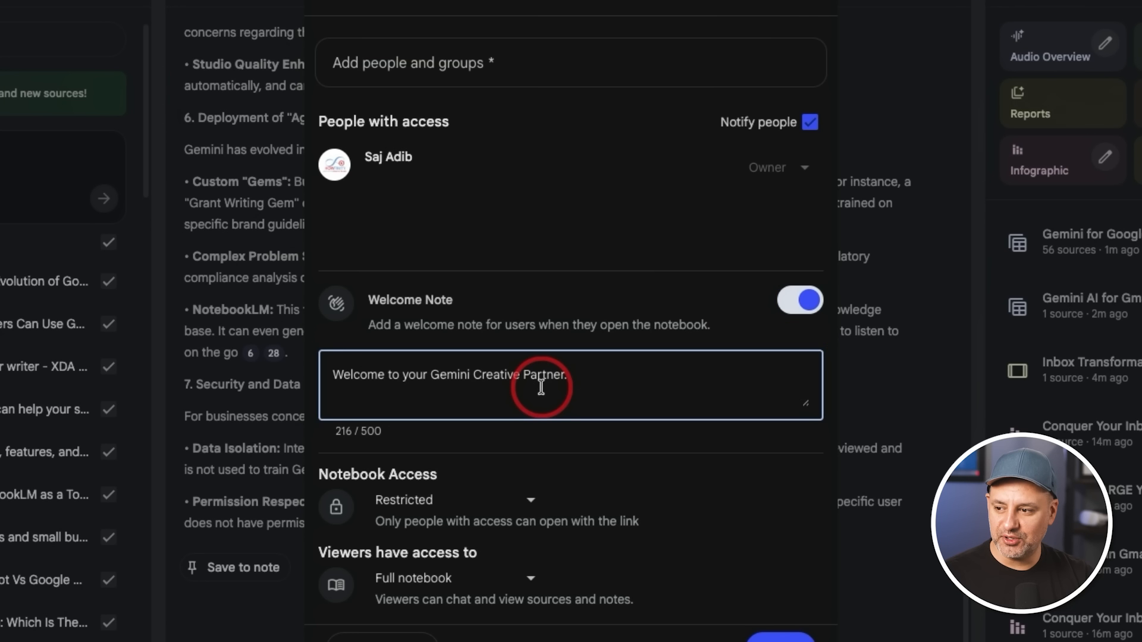
scroll(769, 390, down, 2)
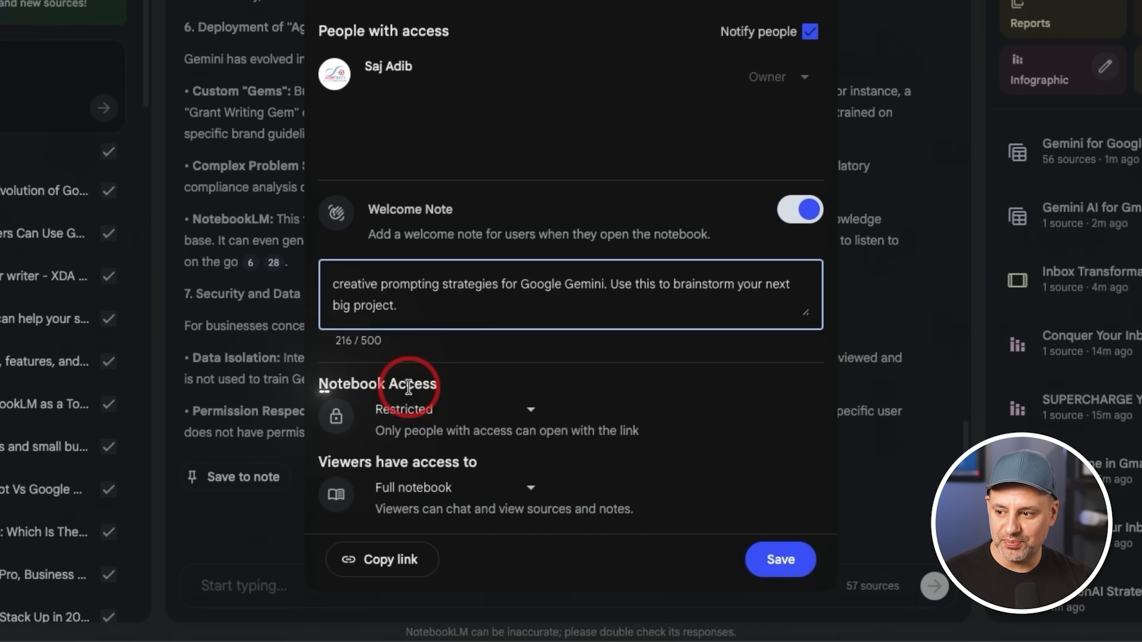
Review the sharing options for people and groups and set the notebook access to Anyone with a link
click(489, 410)
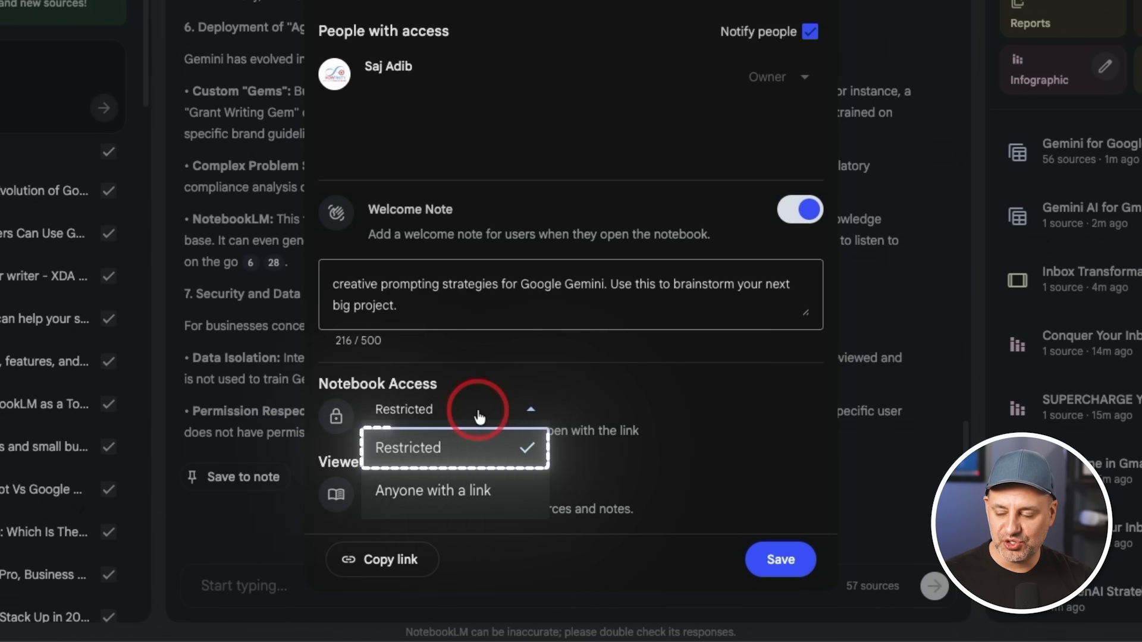
click(479, 409)
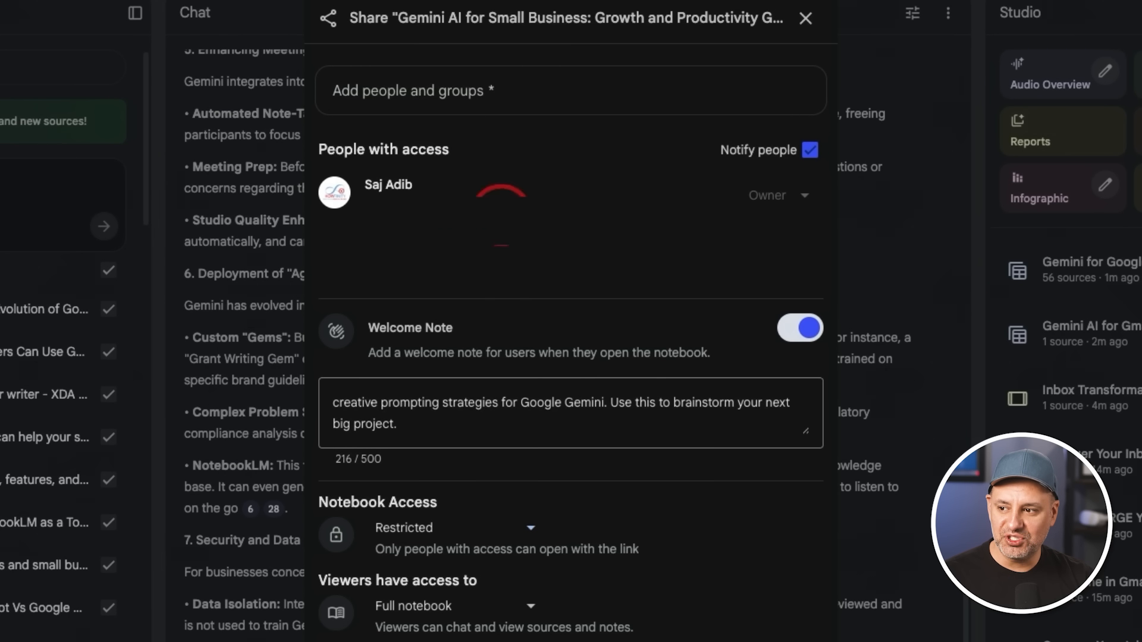
click(486, 91)
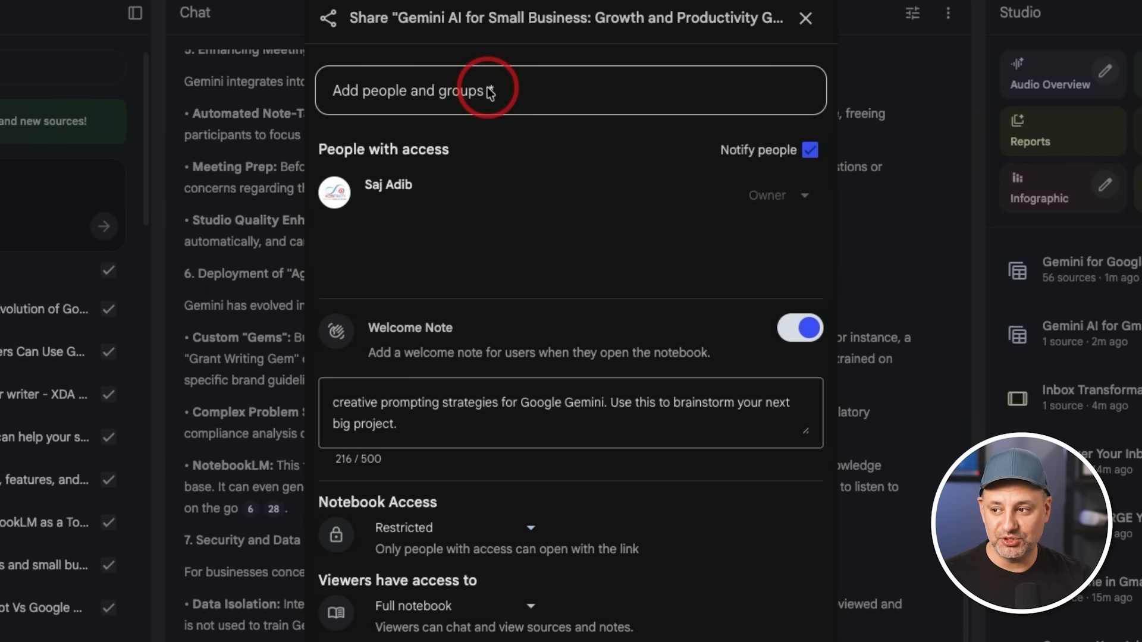
click(447, 529)
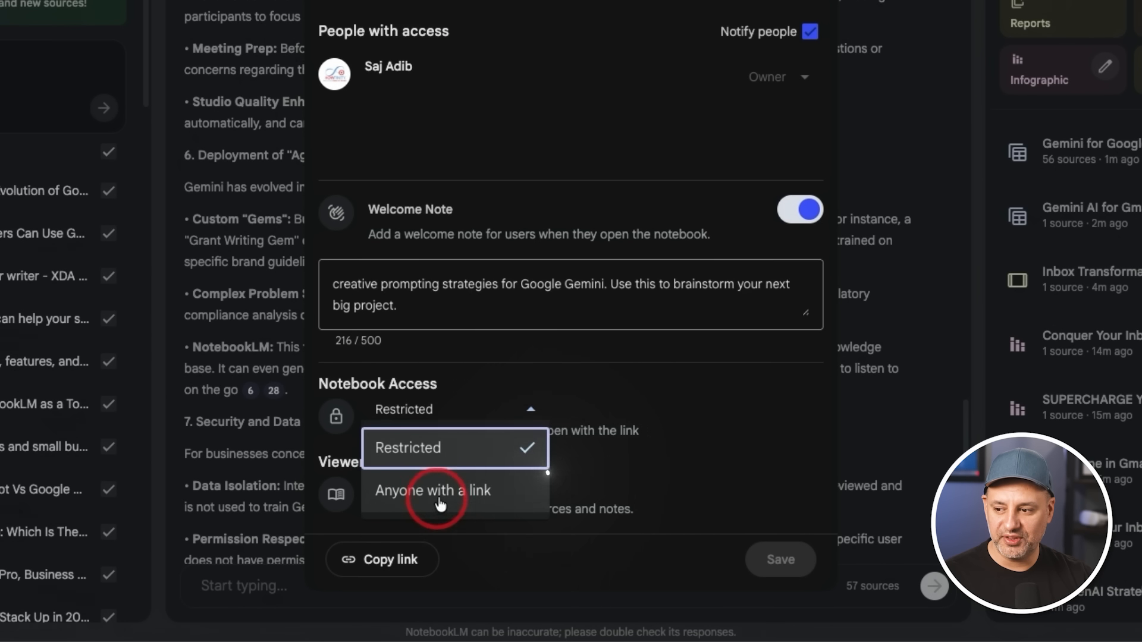
click(438, 505)
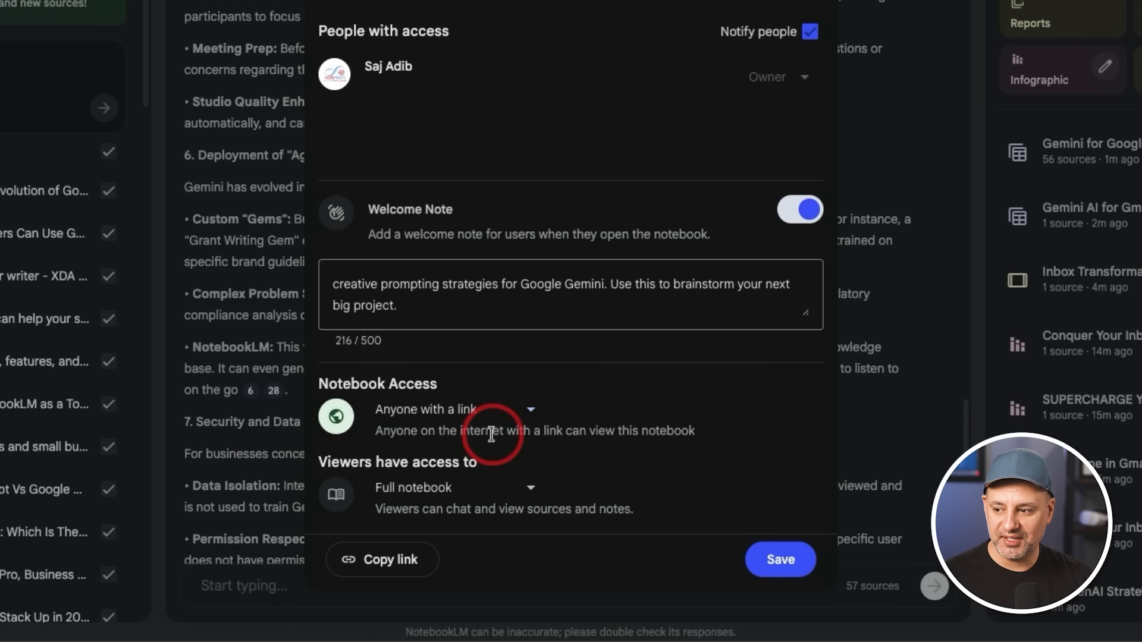
Limit viewers' access to Chat only and open the preview of the shared notebook
click(437, 487)
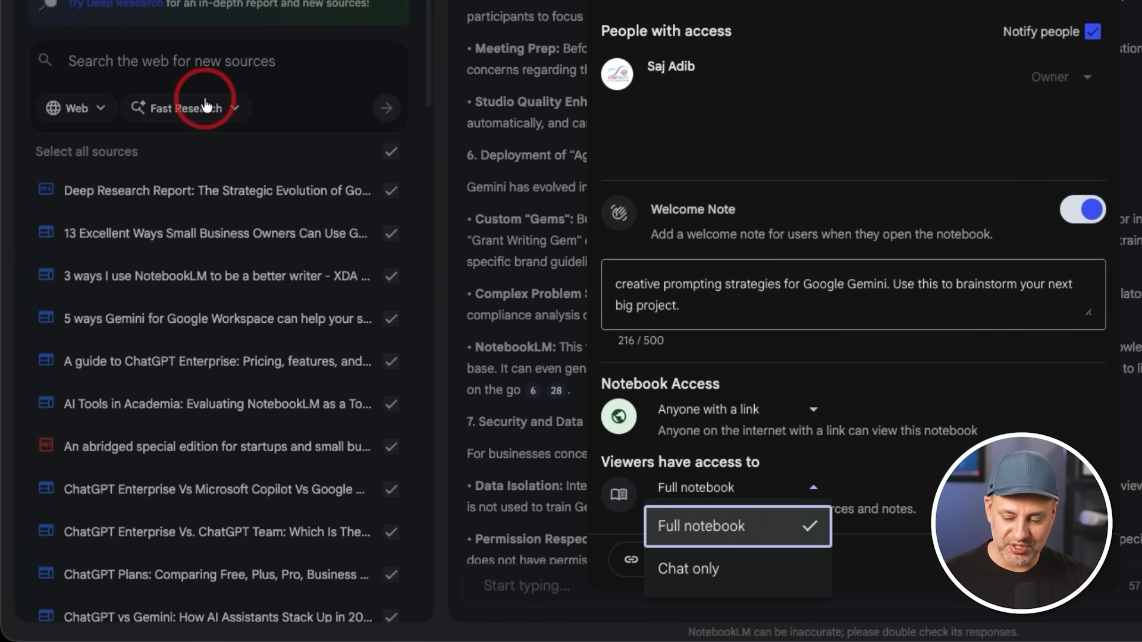
click(690, 571)
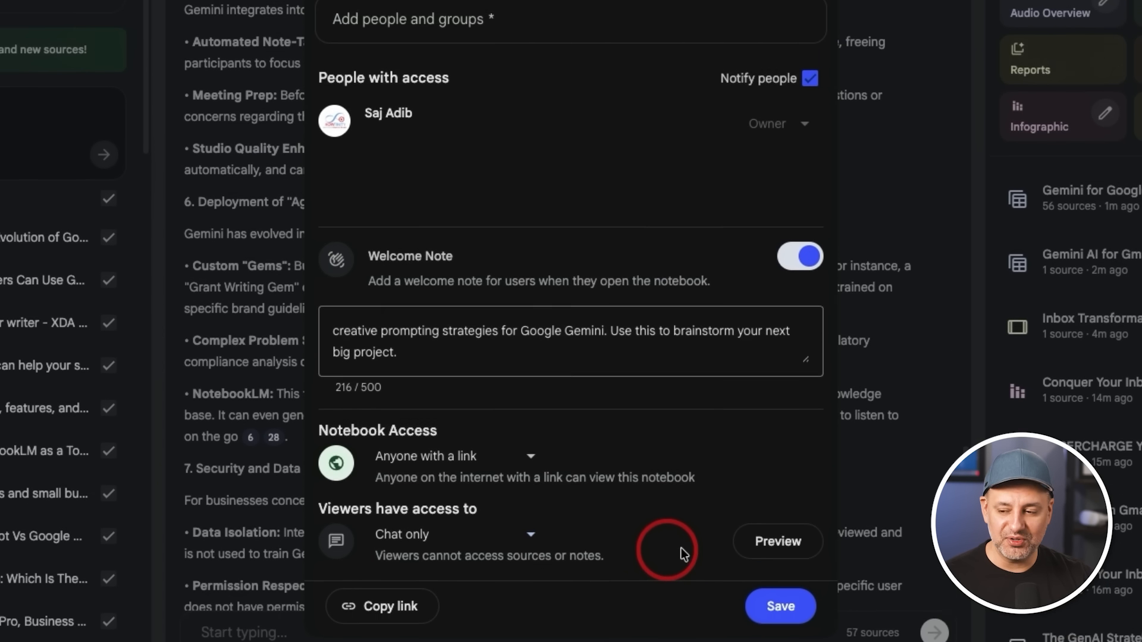
click(770, 586)
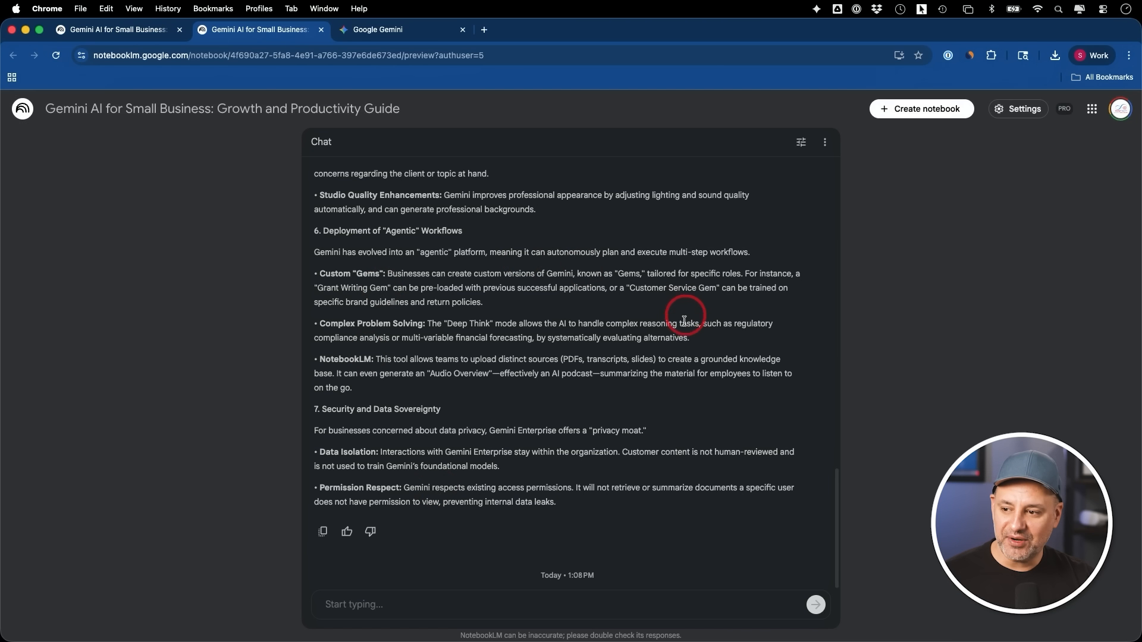
Examine the shared notebook in its chat-only and full views, including the source selection and Studio outputs
click(437, 606)
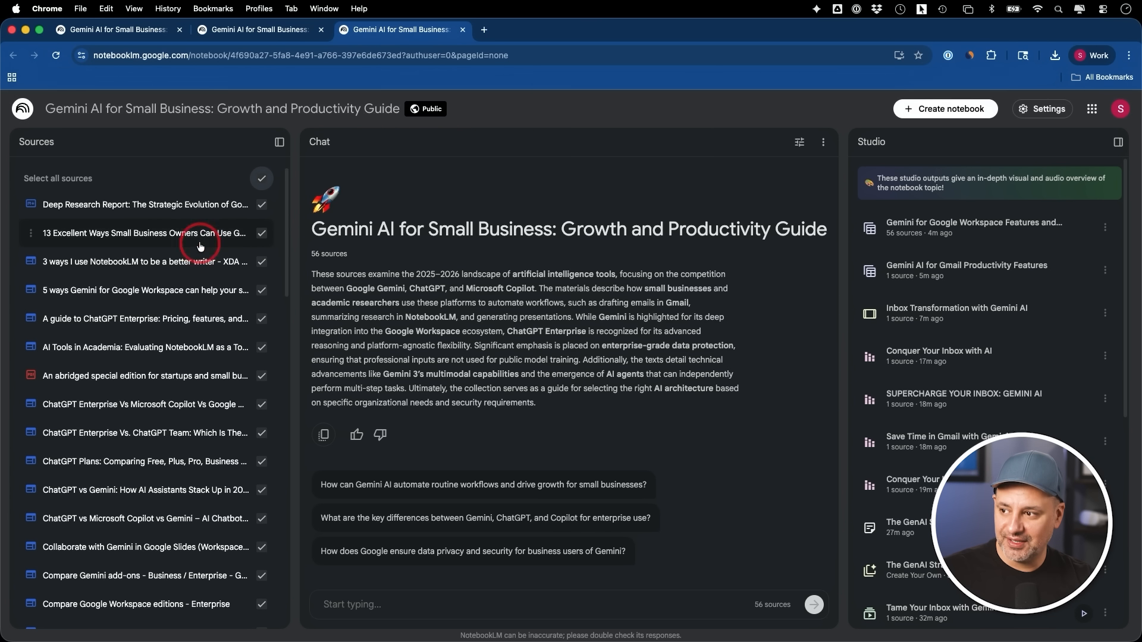
click(260, 178)
click(261, 179)
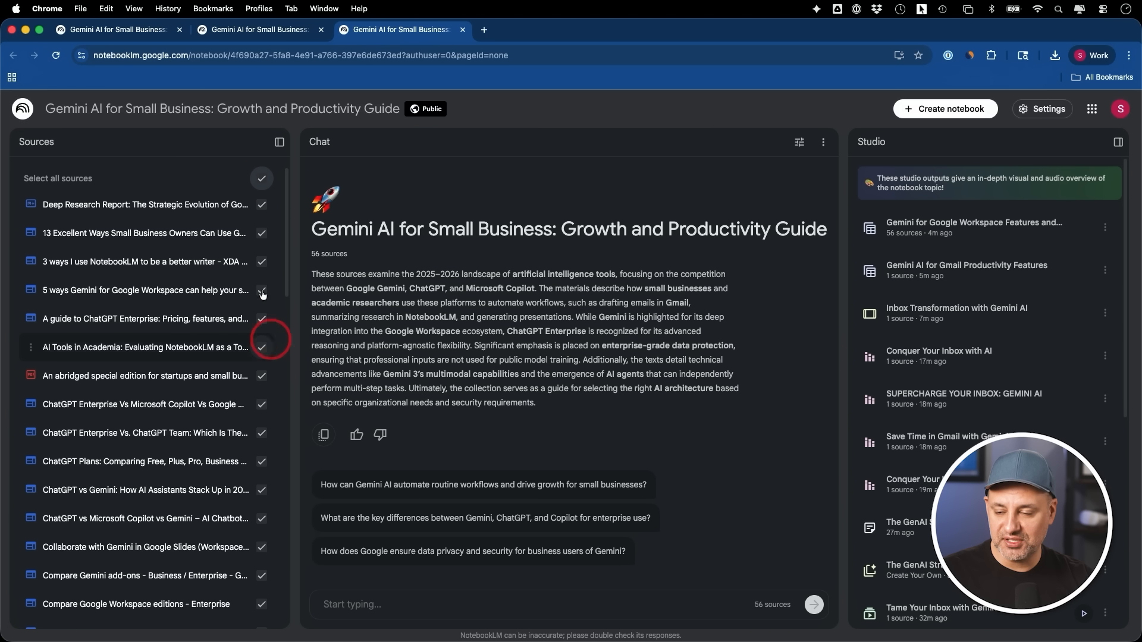
scroll(1039, 382, down, 6)
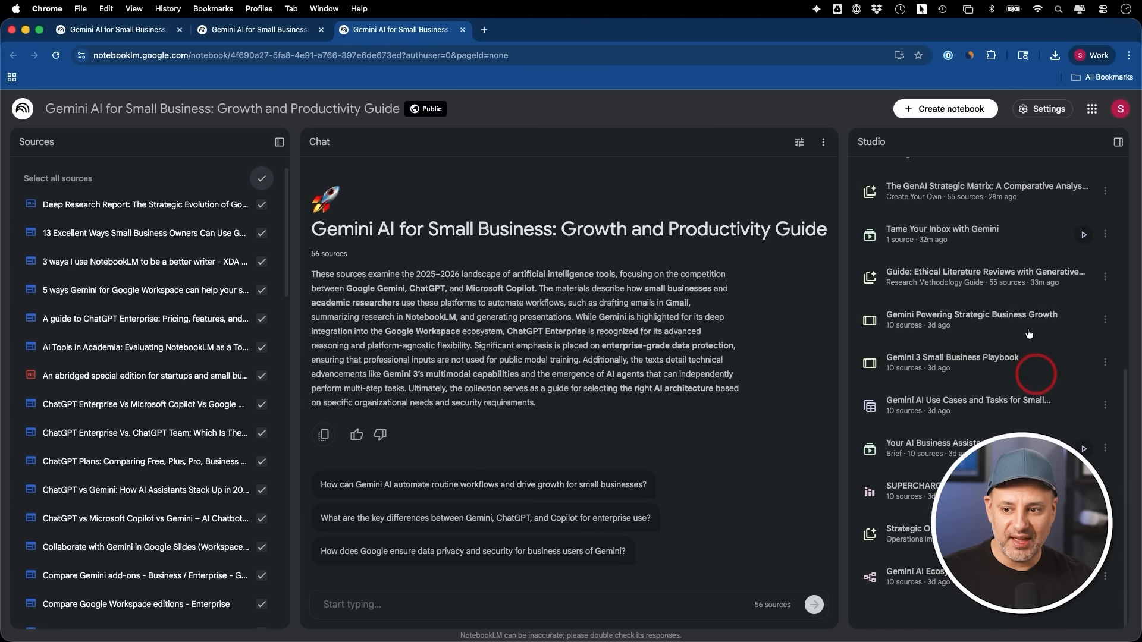
scroll(1001, 234, up, 7)
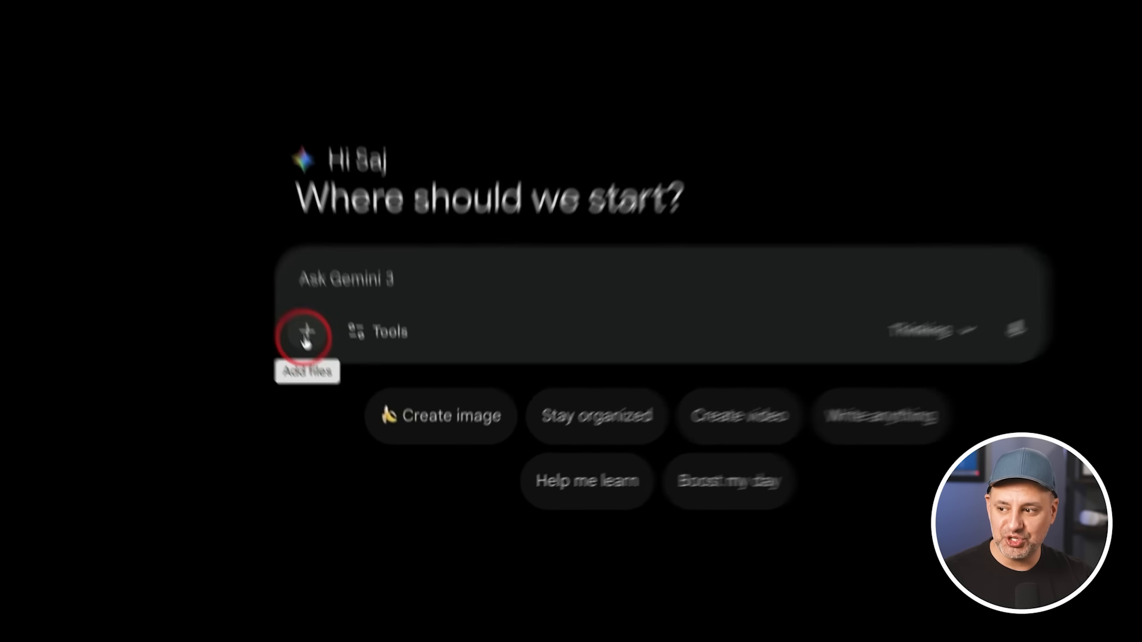
Switch to Gemini and attach the NotebookLM notebook "Gemini AI for Small Business: Growth and Productivity Guide" to the prompt
click(305, 336)
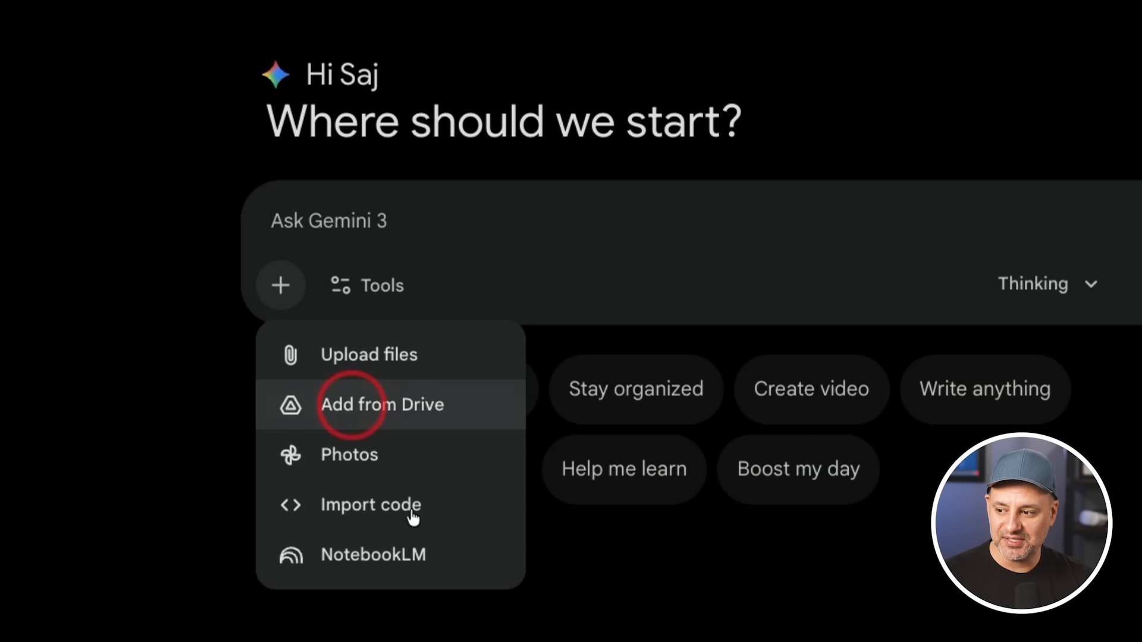
click(414, 554)
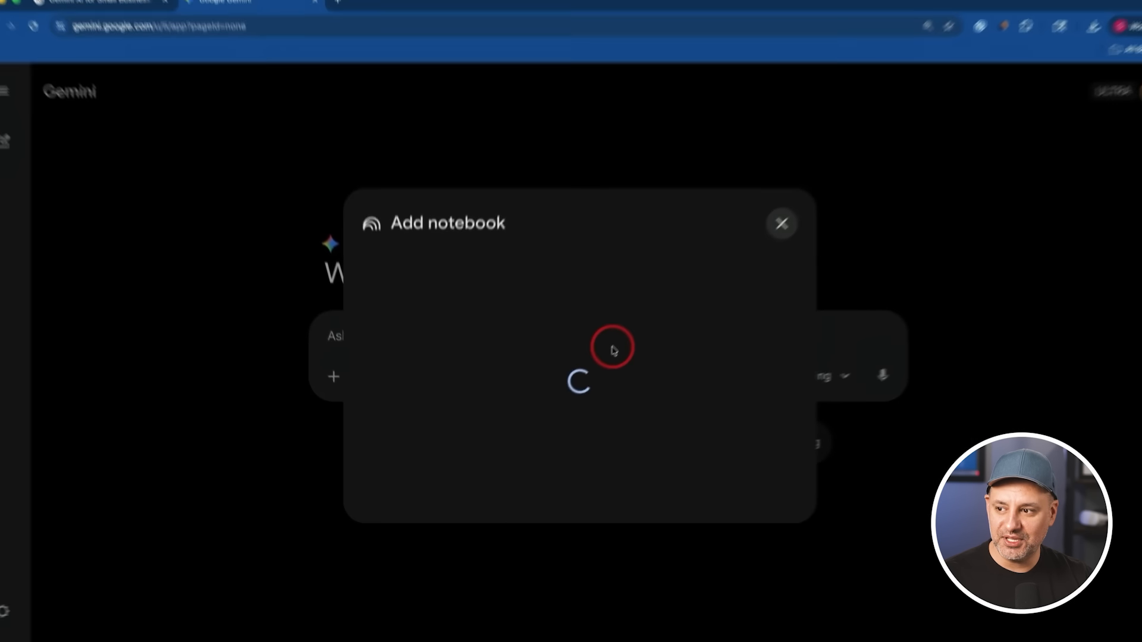
scroll(601, 331, down, 4)
scroll(605, 333, down, 1)
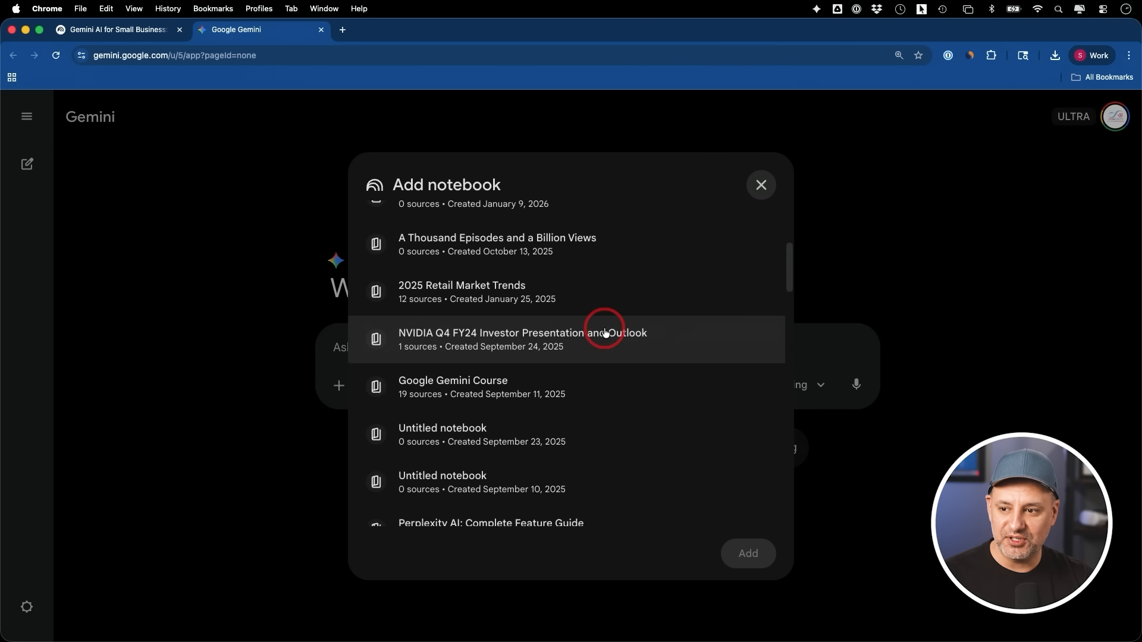
scroll(605, 333, up, 5)
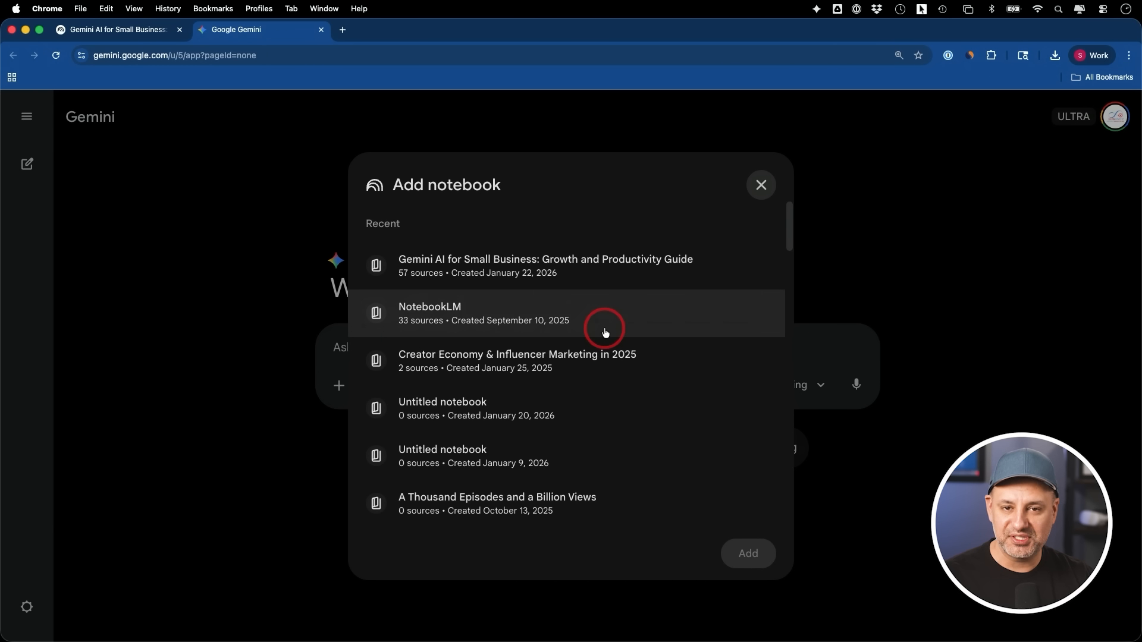
click(462, 265)
click(744, 552)
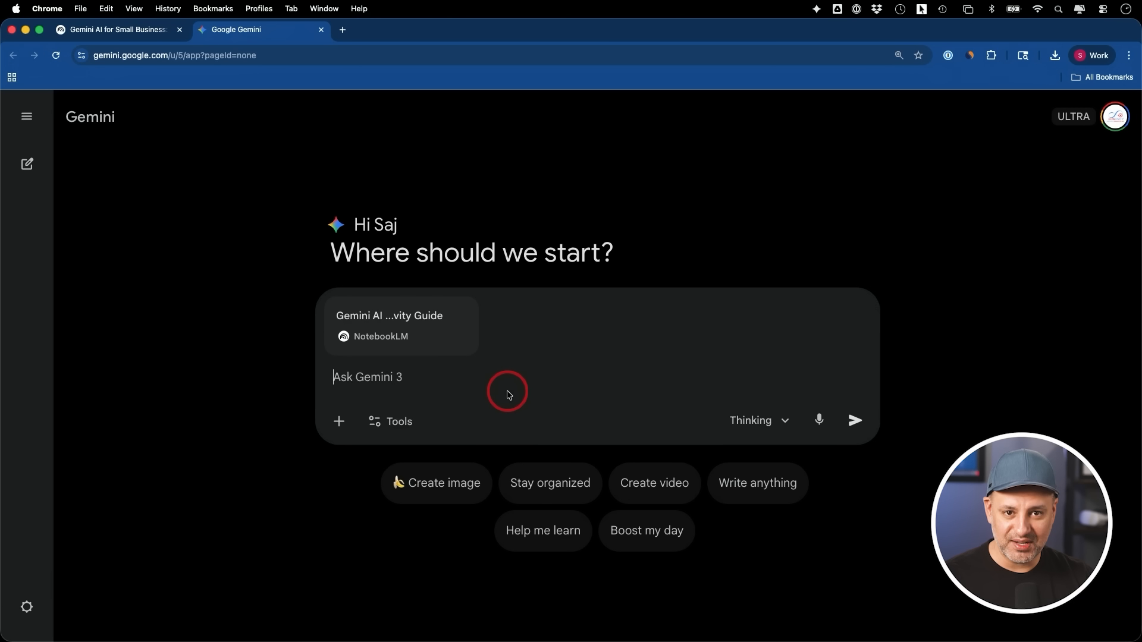
Set the model to Pro and enable the Canvas tool for the prompt with the attached notebook
click(766, 420)
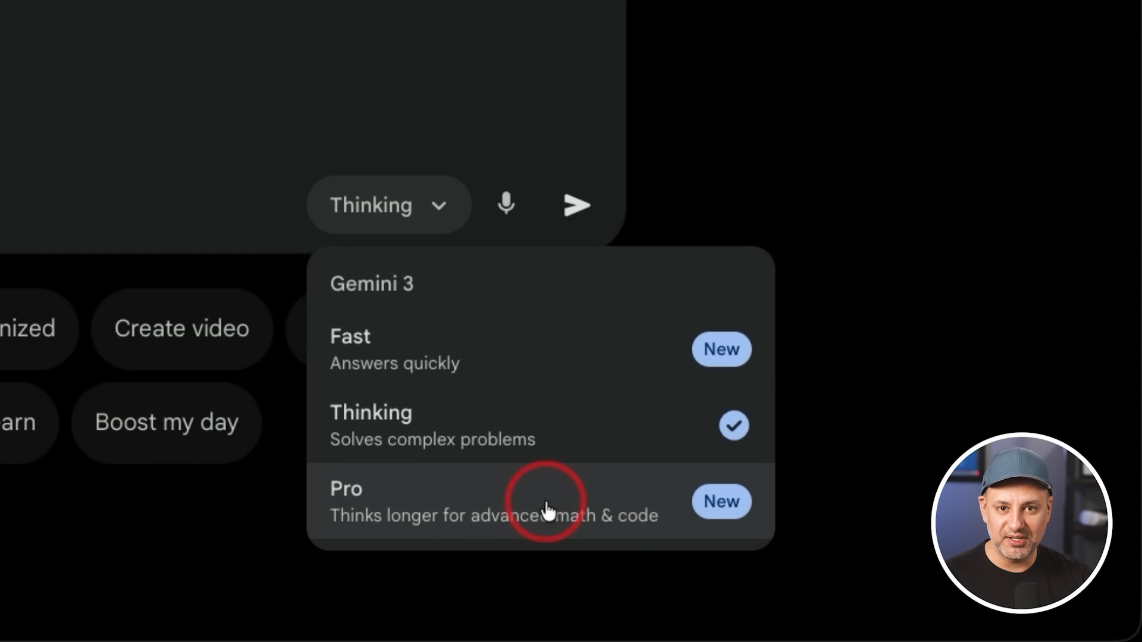
click(492, 508)
click(349, 206)
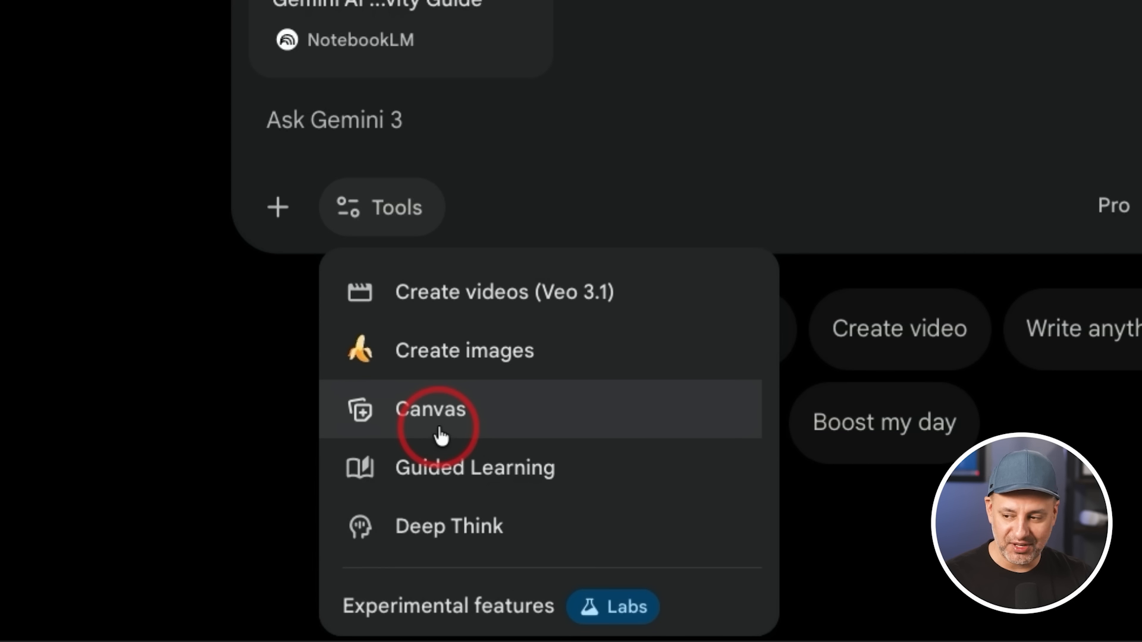
click(441, 436)
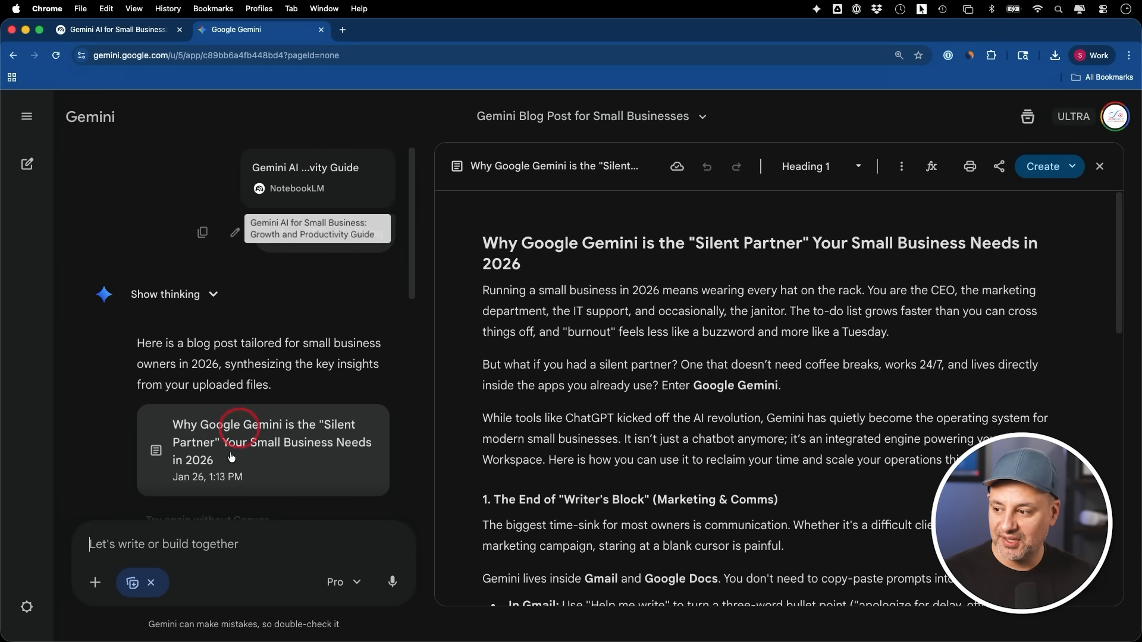
Look over the 500-word blog post in Canvas and its share and export options
click(339, 578)
click(166, 562)
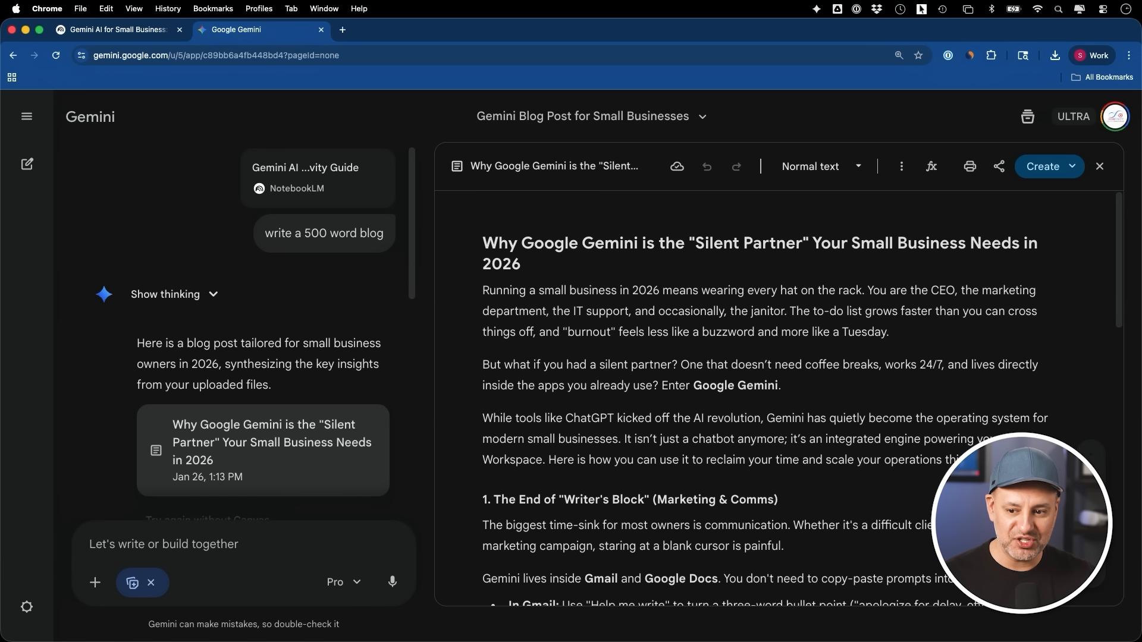
click(886, 482)
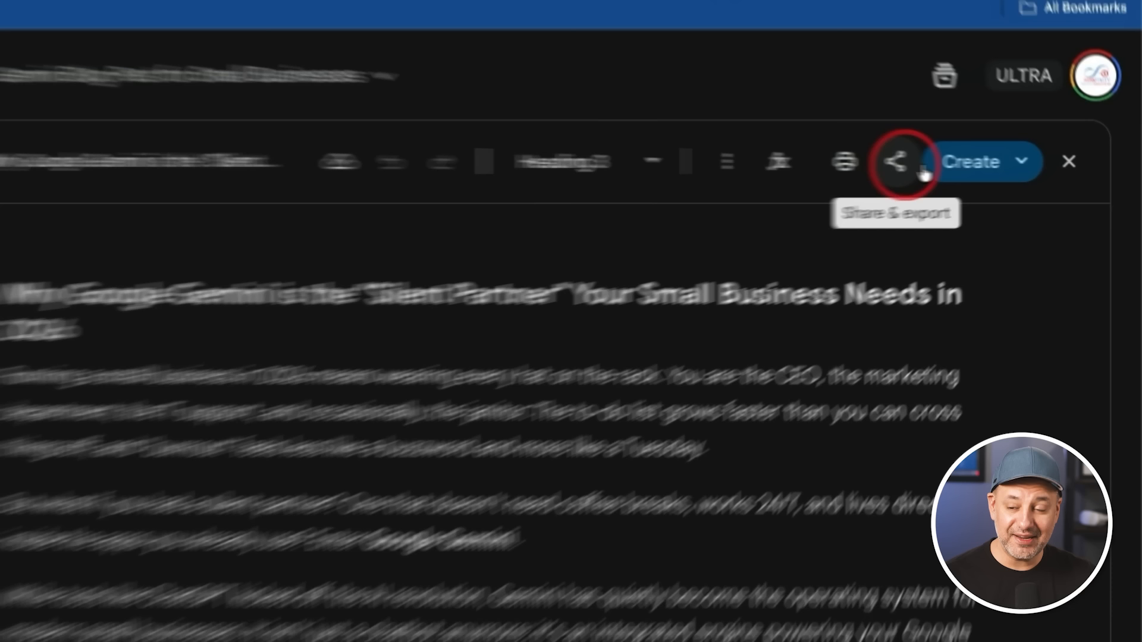
click(1000, 164)
click(1001, 163)
Create a web page from the blog post and look through its preview down to the Real-World Business Impact section
click(1004, 168)
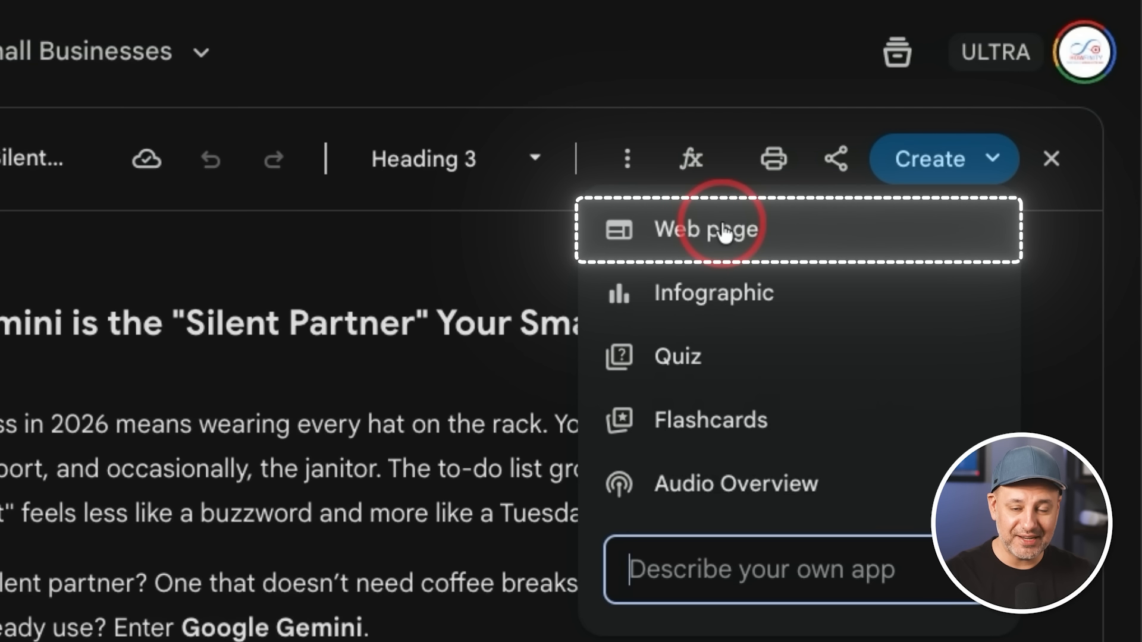
click(938, 202)
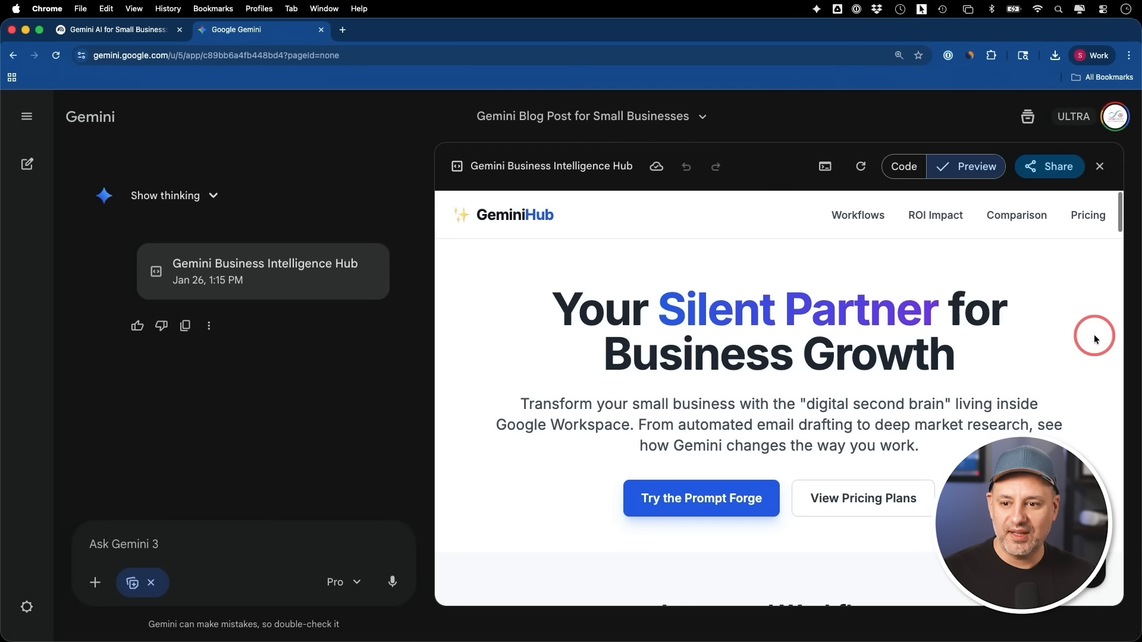
scroll(1095, 339, down, 15)
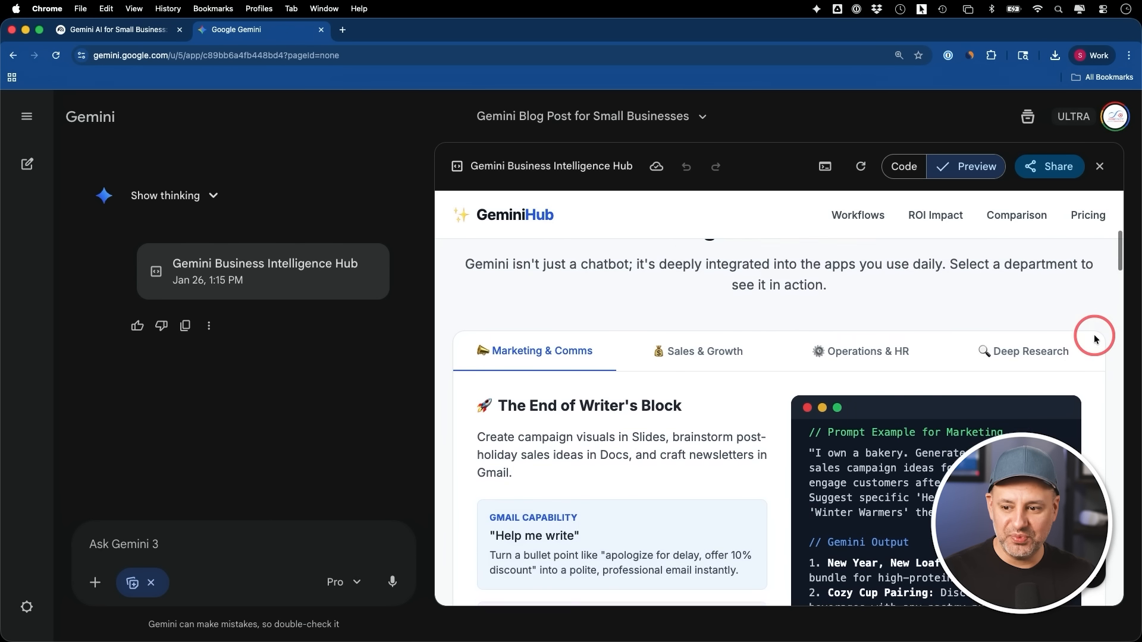
scroll(1095, 339, down, 5)
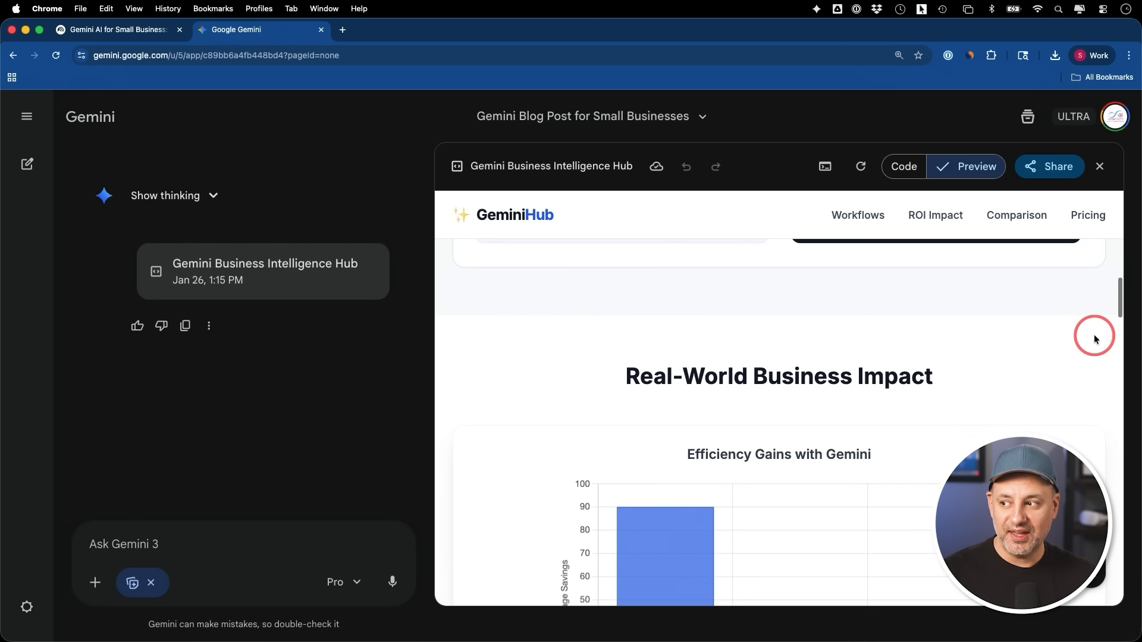